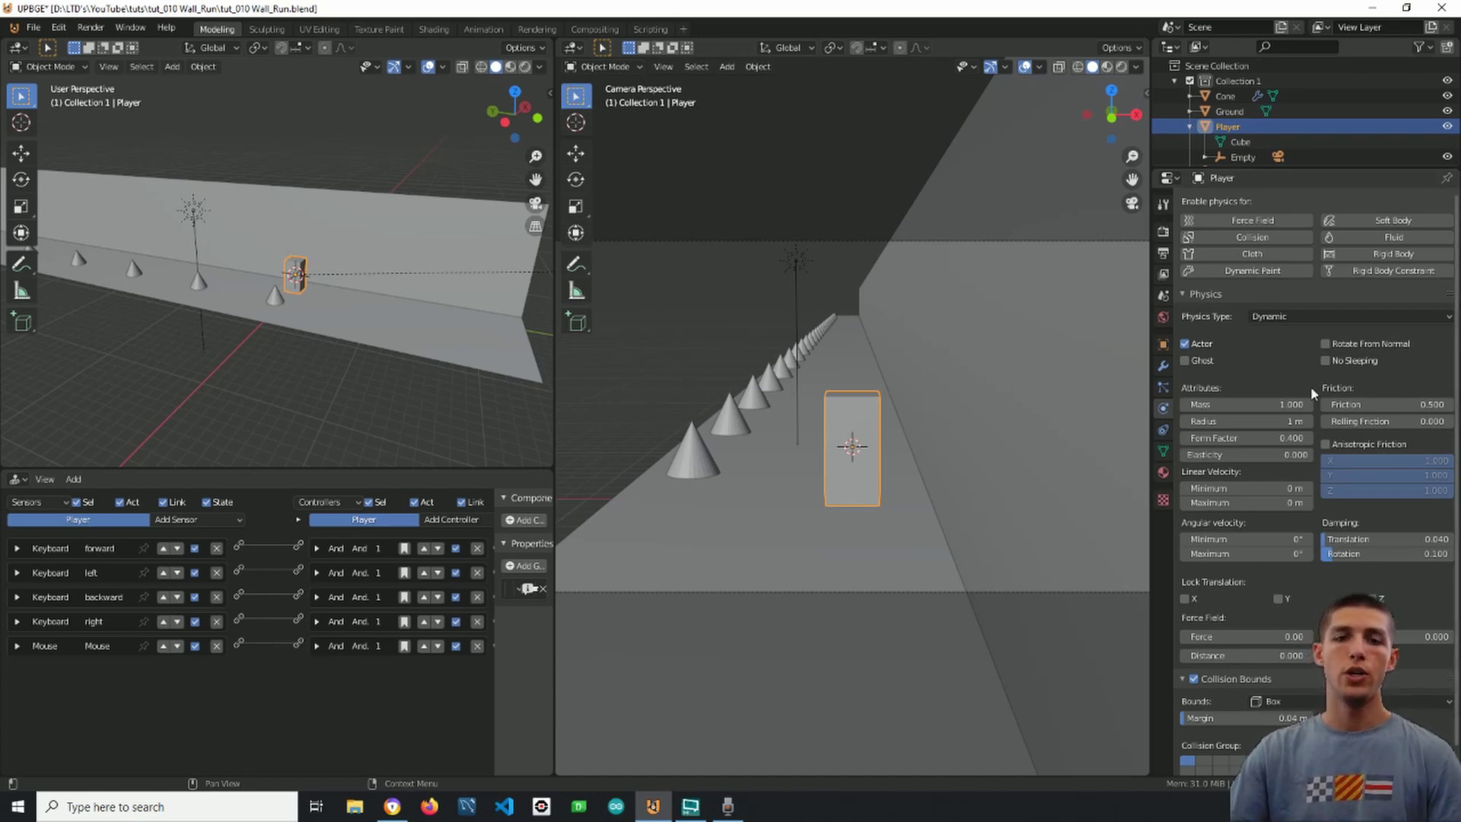
# - Inspect the physics settings of the Ground and Wall objects and the material assigned to the Wall
pyautogui.click(828, 555)
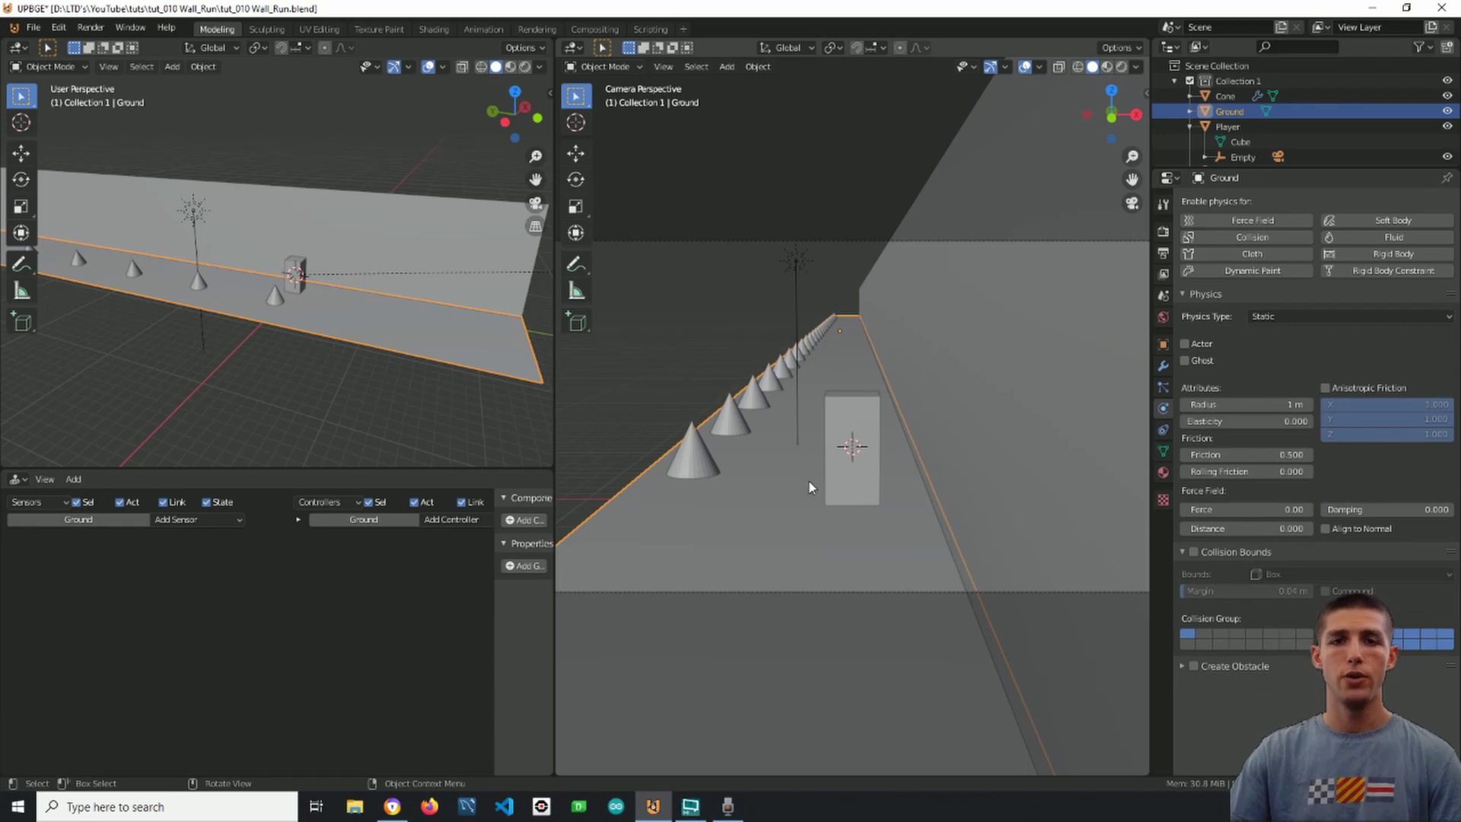
pyautogui.click(949, 332)
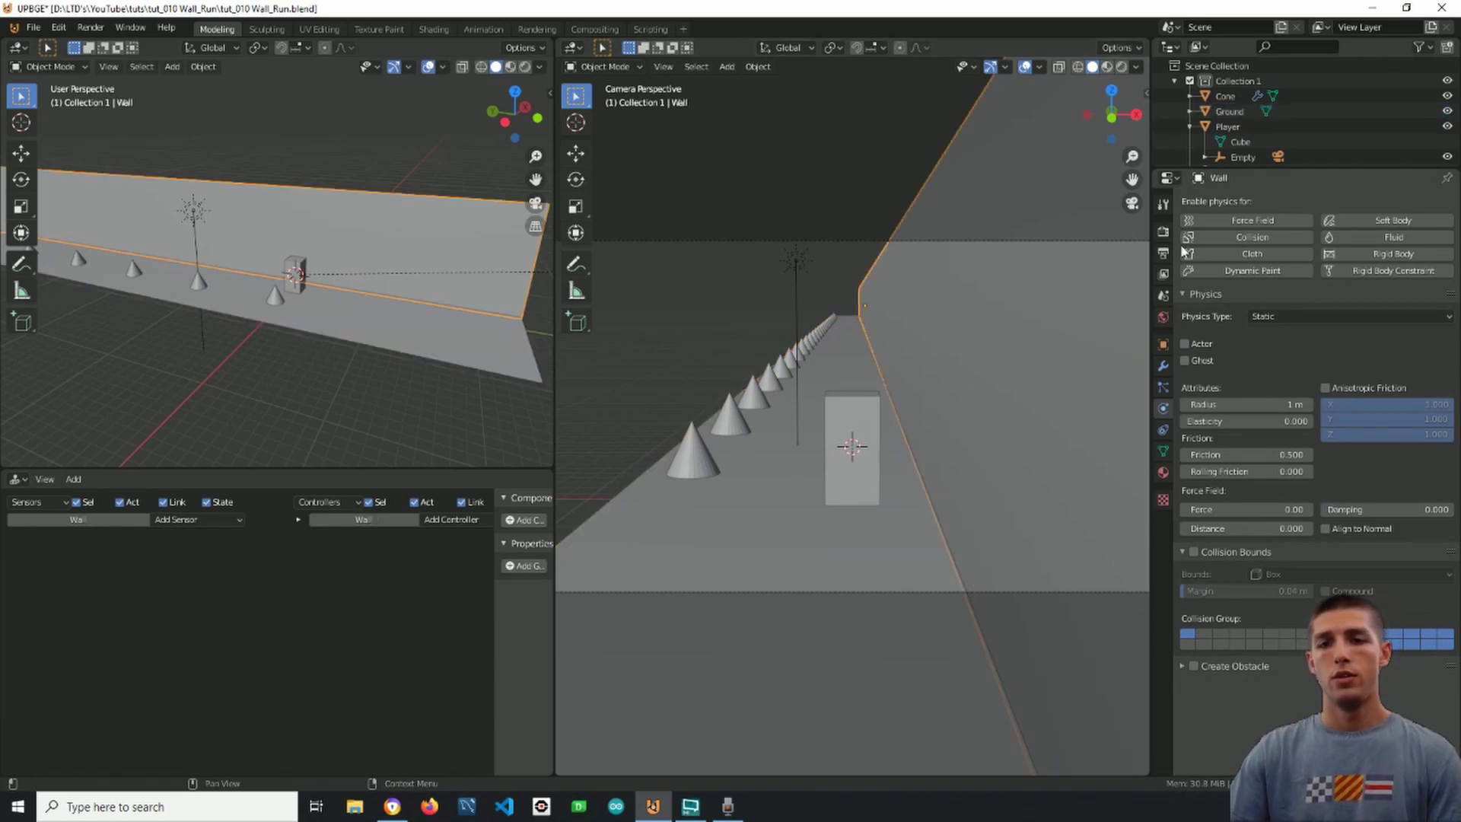
pyautogui.click(1163, 471)
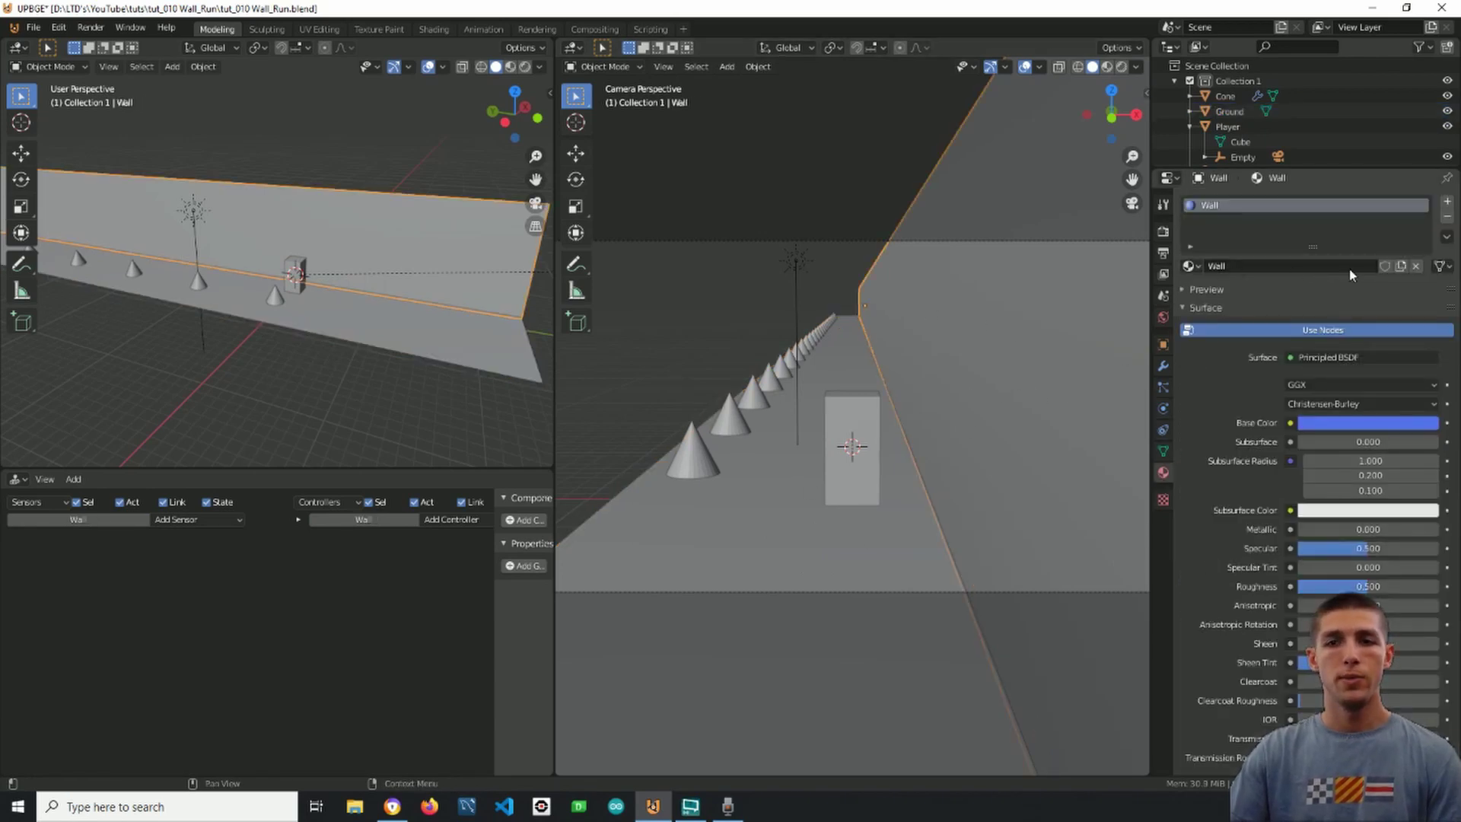
# - Review the Player object's physics and collision bounds settings, and collapse both sections
pyautogui.click(853, 424)
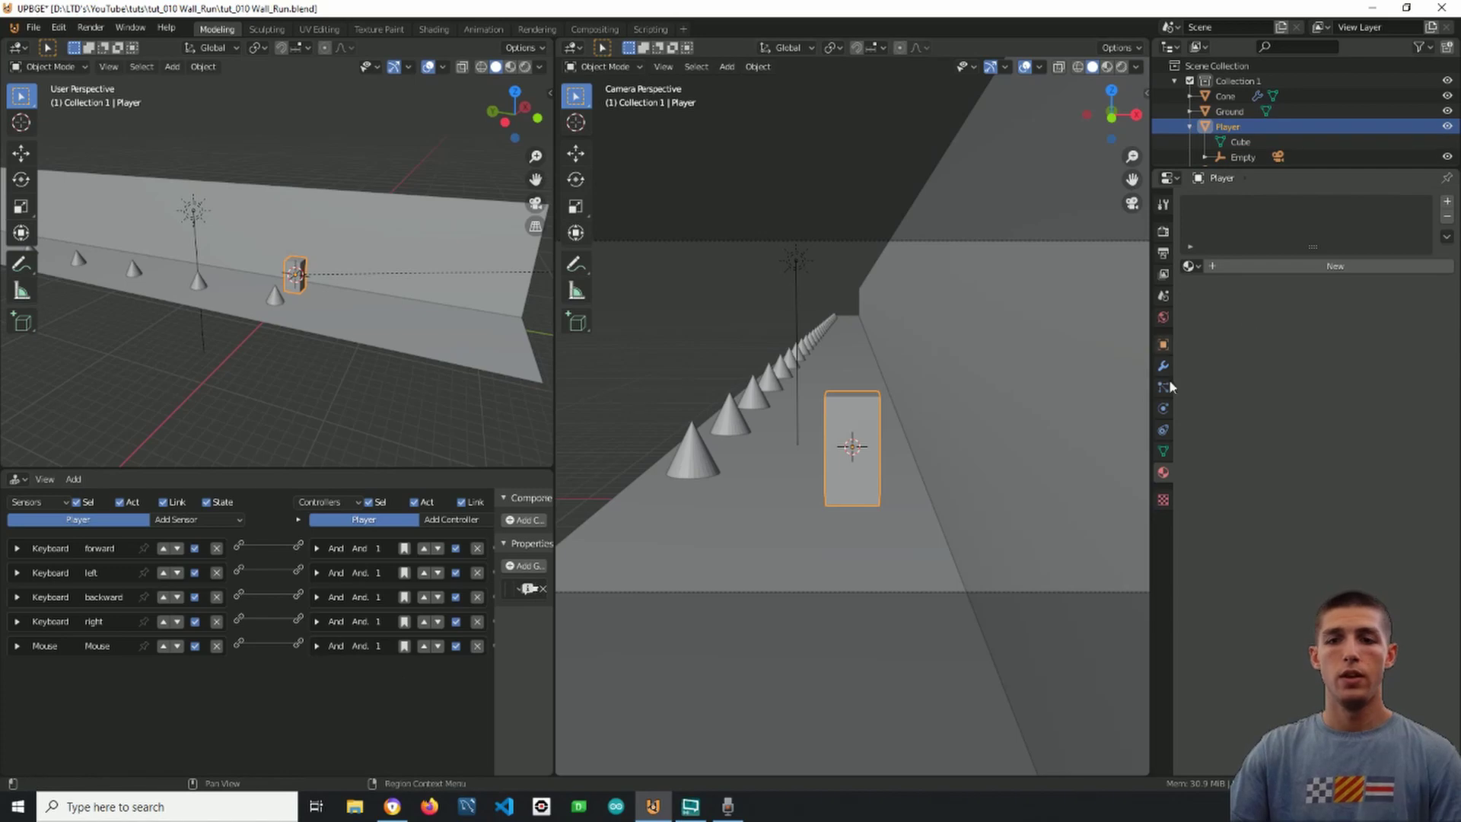
pyautogui.click(1163, 410)
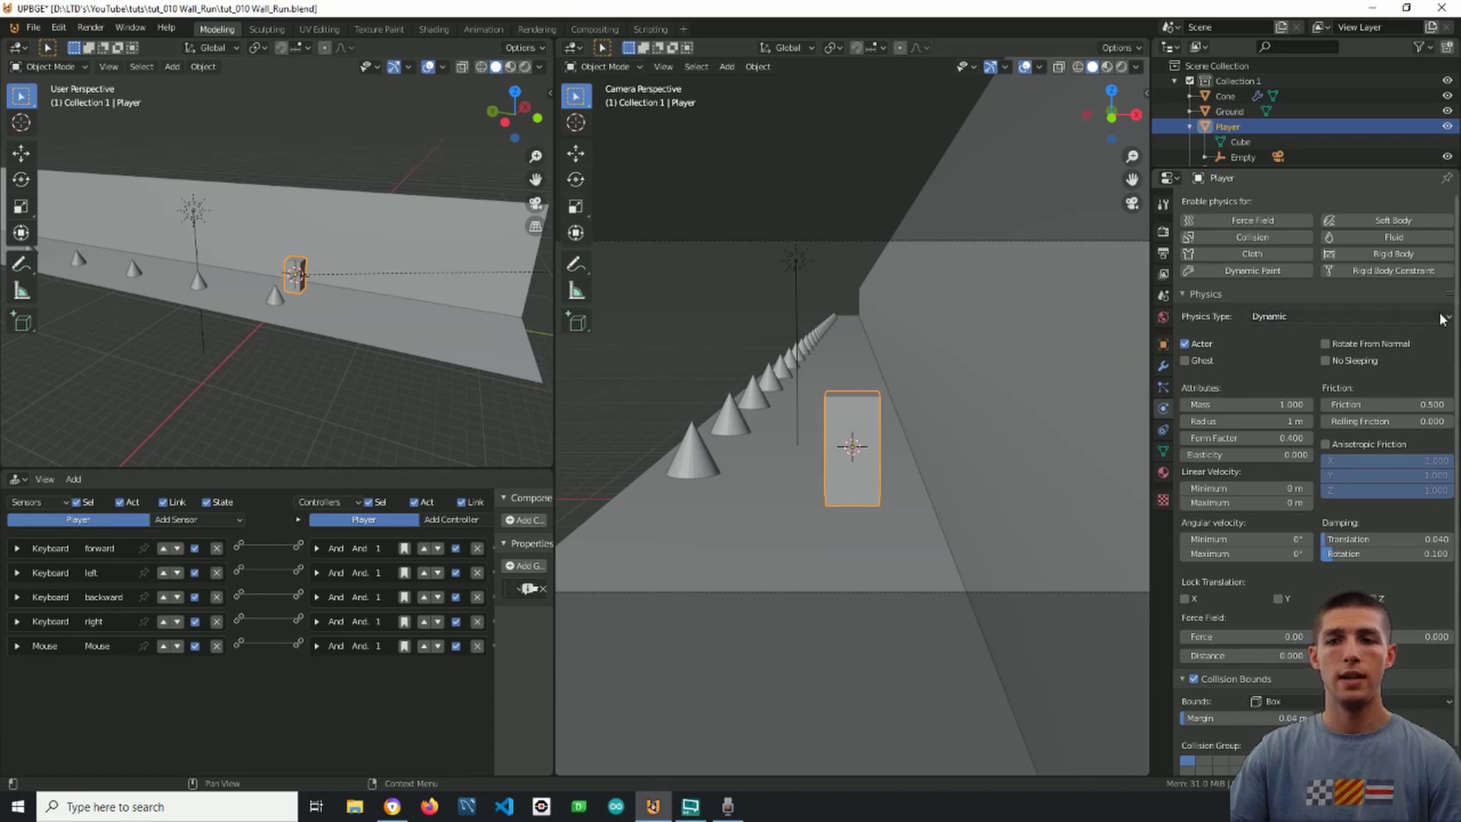
pyautogui.scroll(-1, 1330, 449)
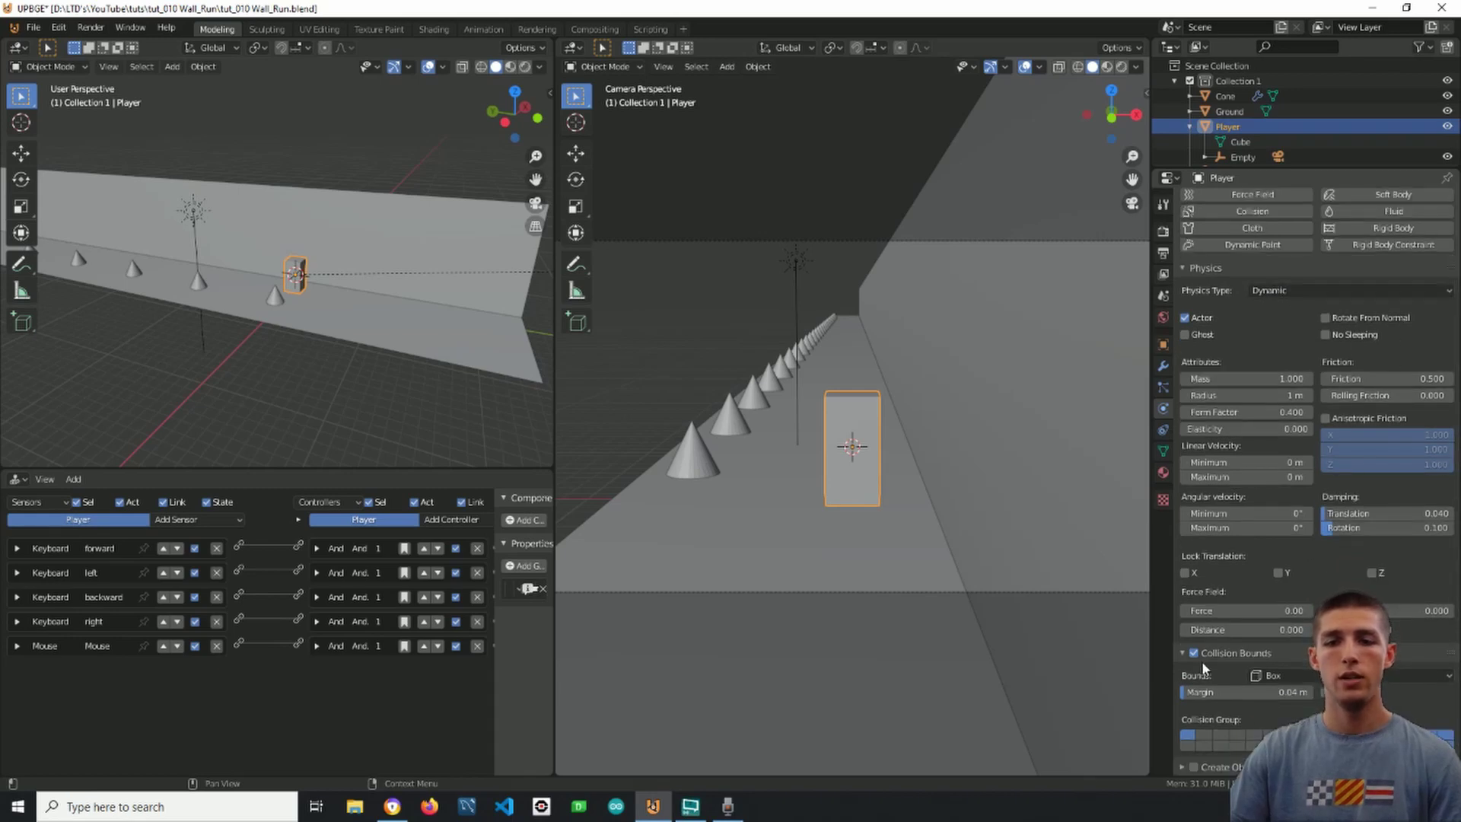
pyautogui.click(1184, 653)
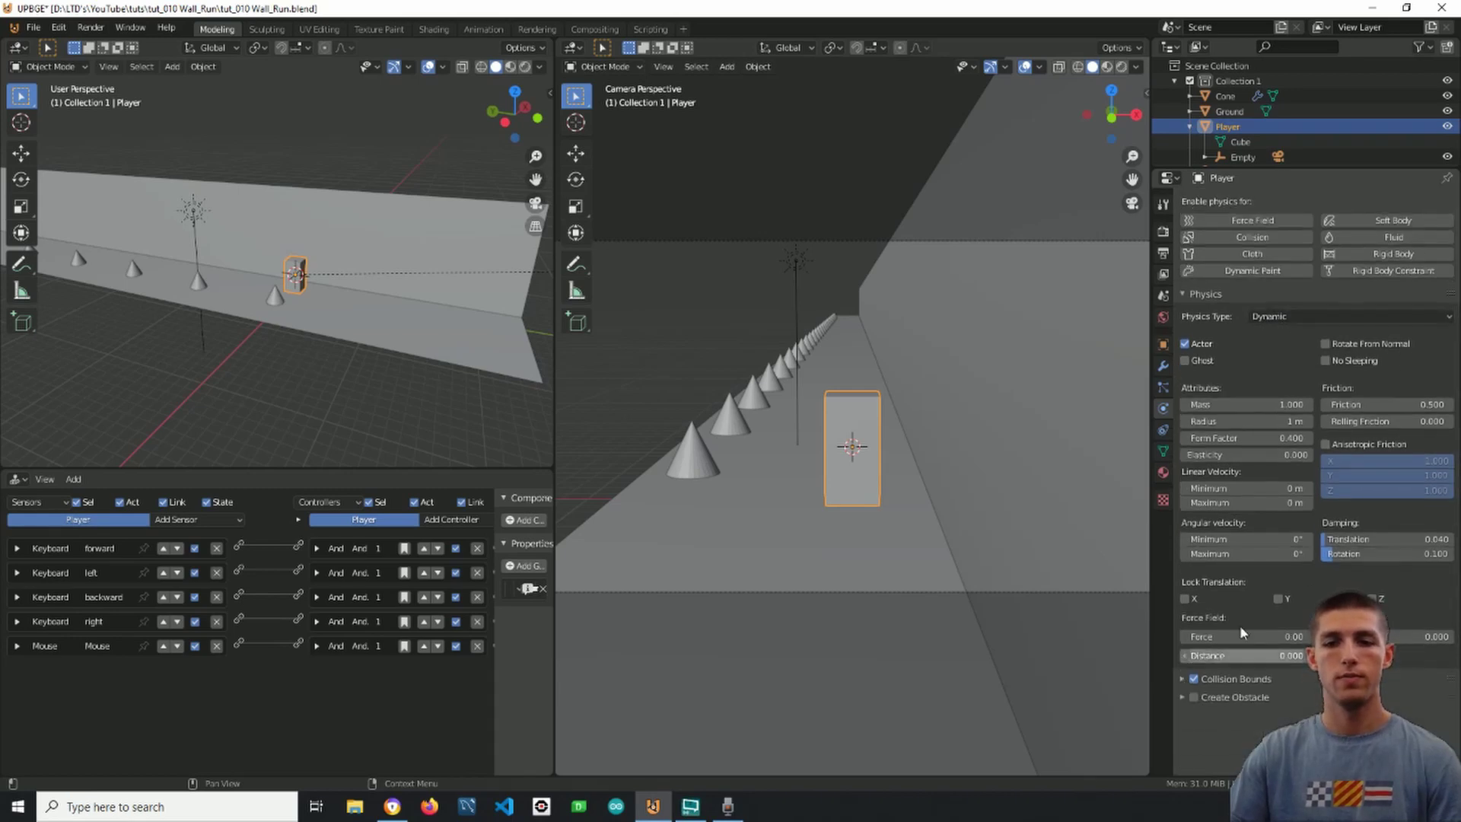
pyautogui.click(1184, 295)
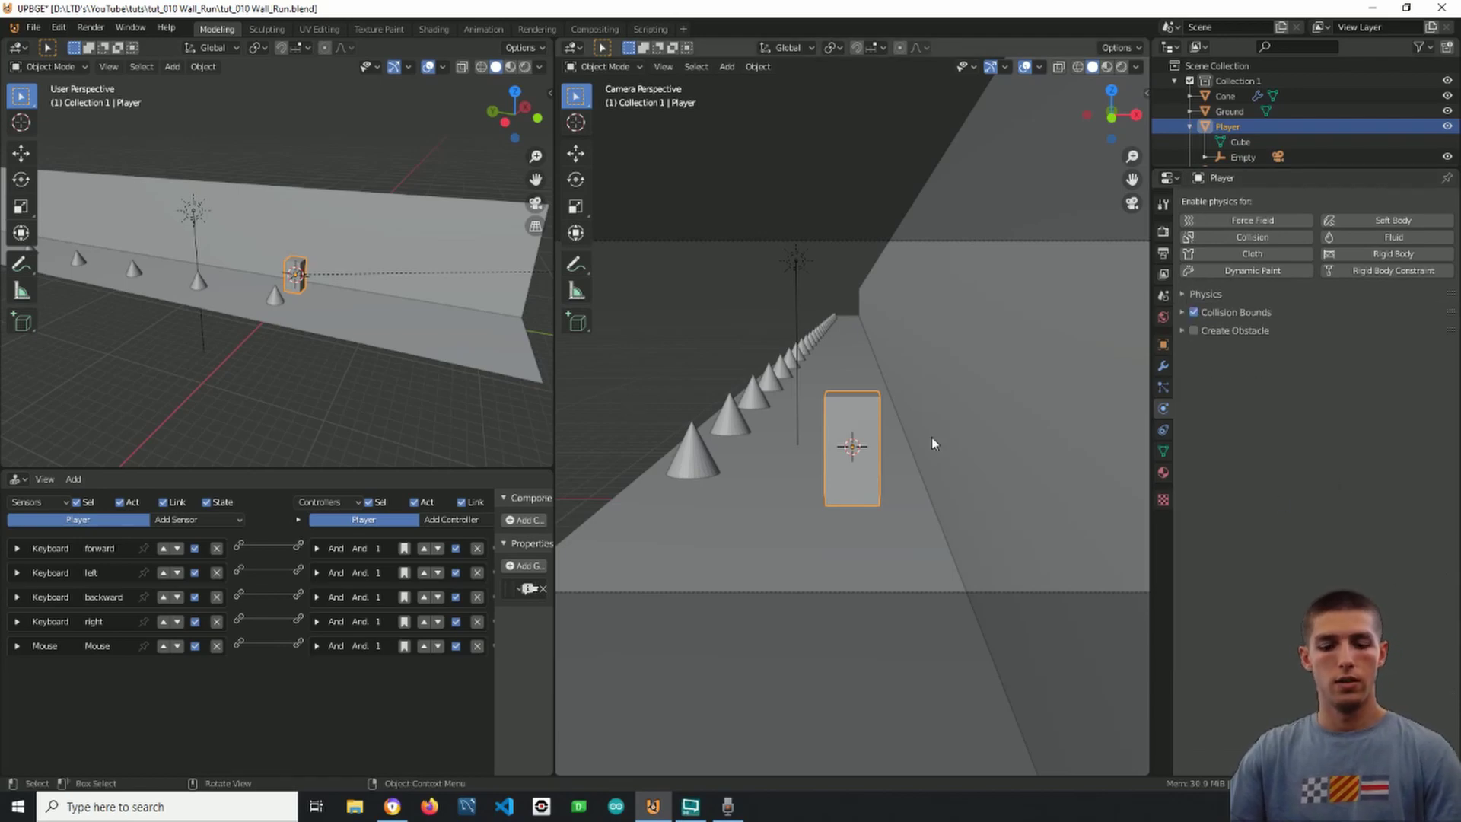
# - Run the game, test moving the player forward along the wall, and stop the game
pyautogui.press('p')
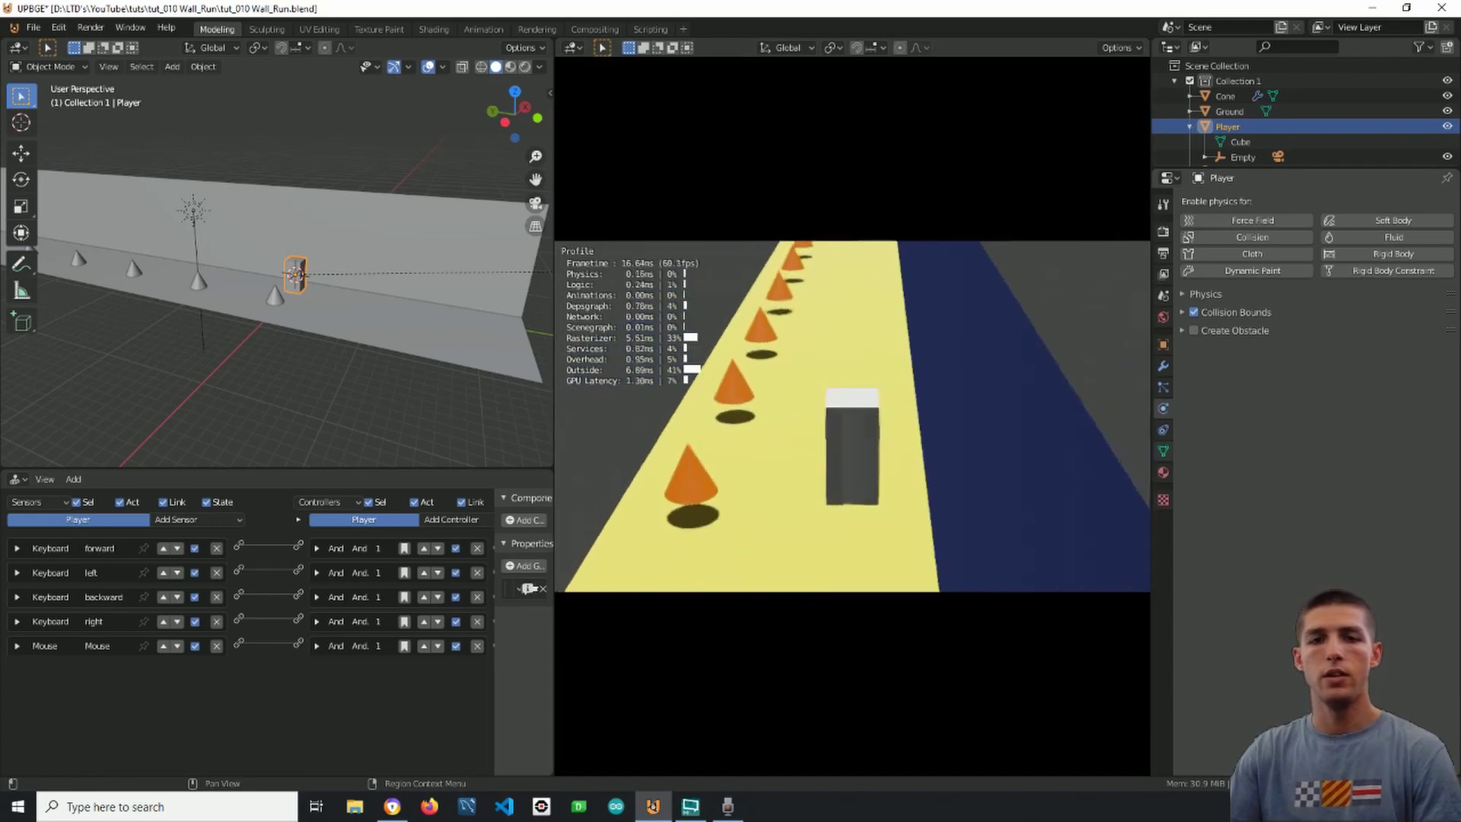
pyautogui.press('w')
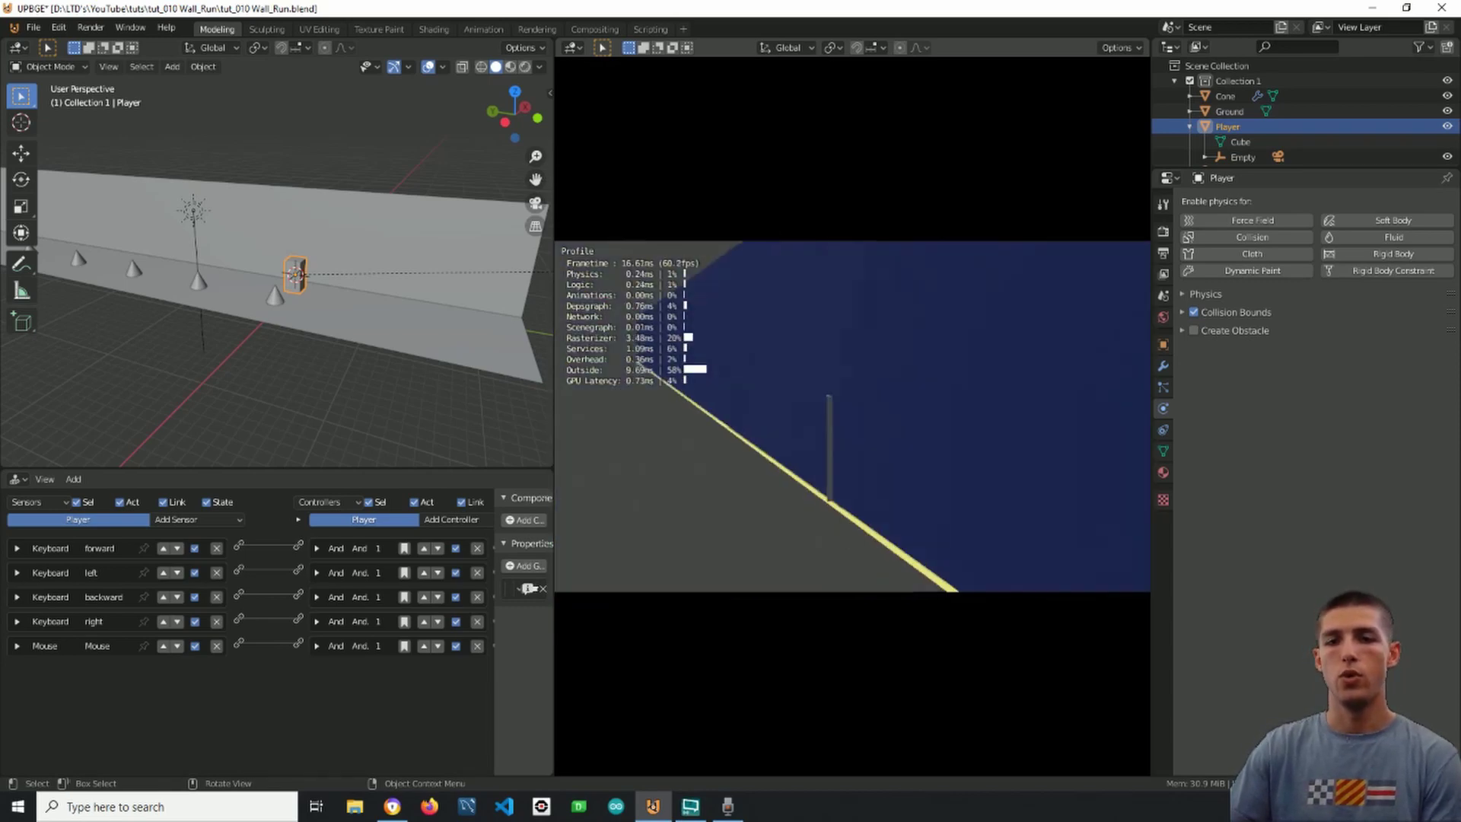
pyautogui.press('Escape')
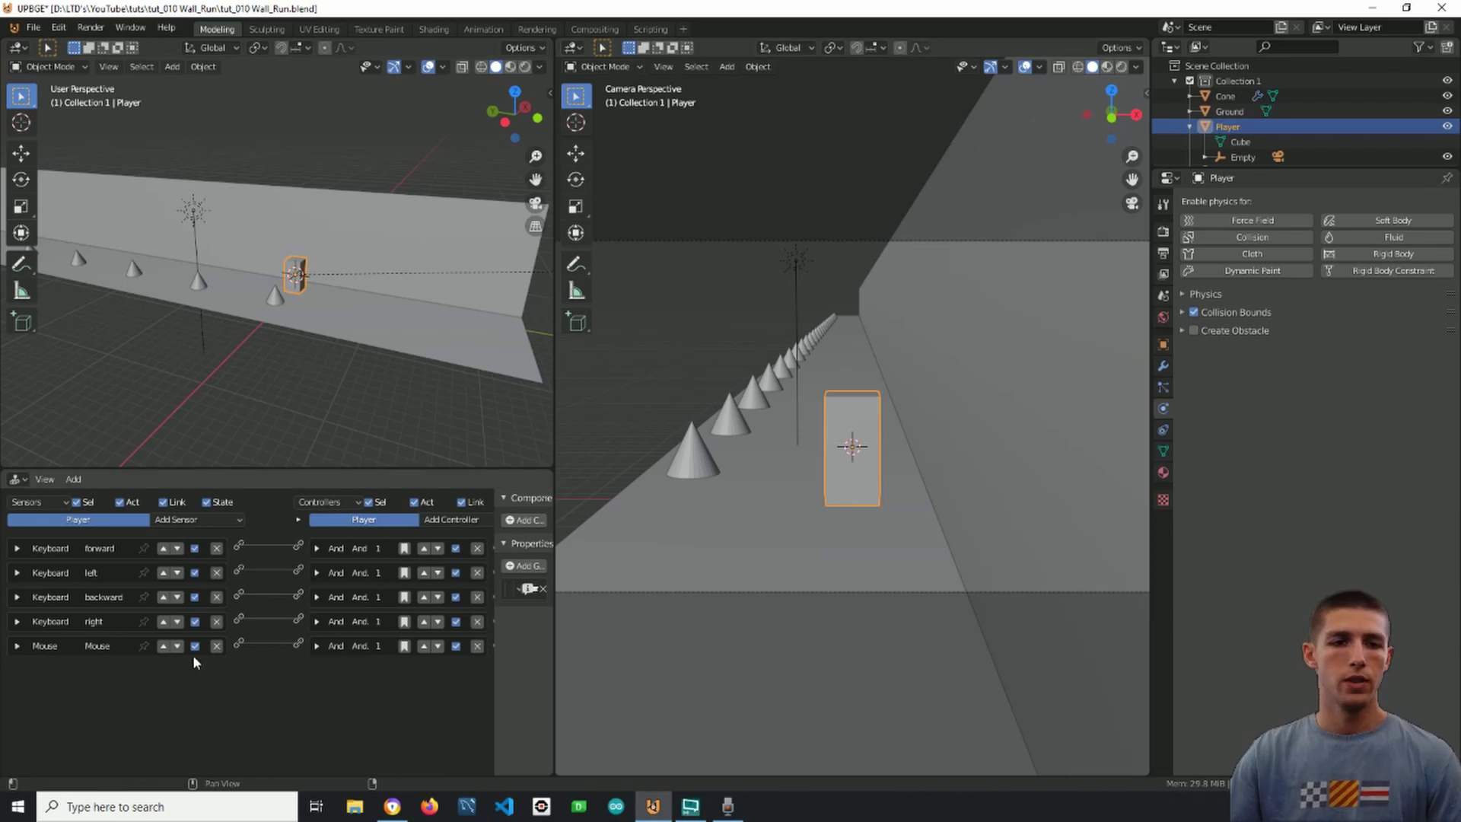
# - Add a Collision sensor to the Player that detects the Wall material, and collapse it
pyautogui.click(219, 526)
pyautogui.click(210, 563)
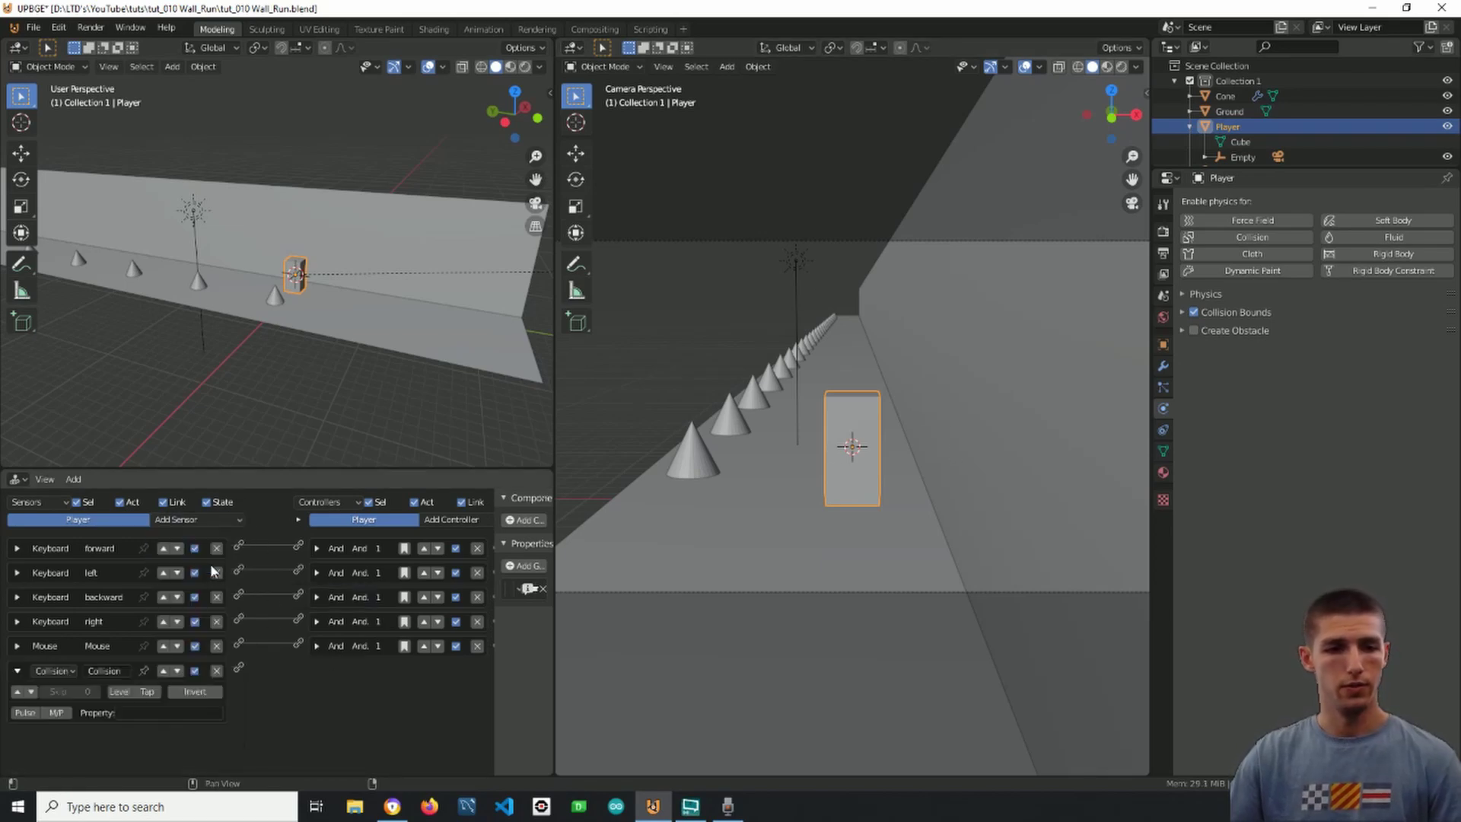
pyautogui.click(55, 713)
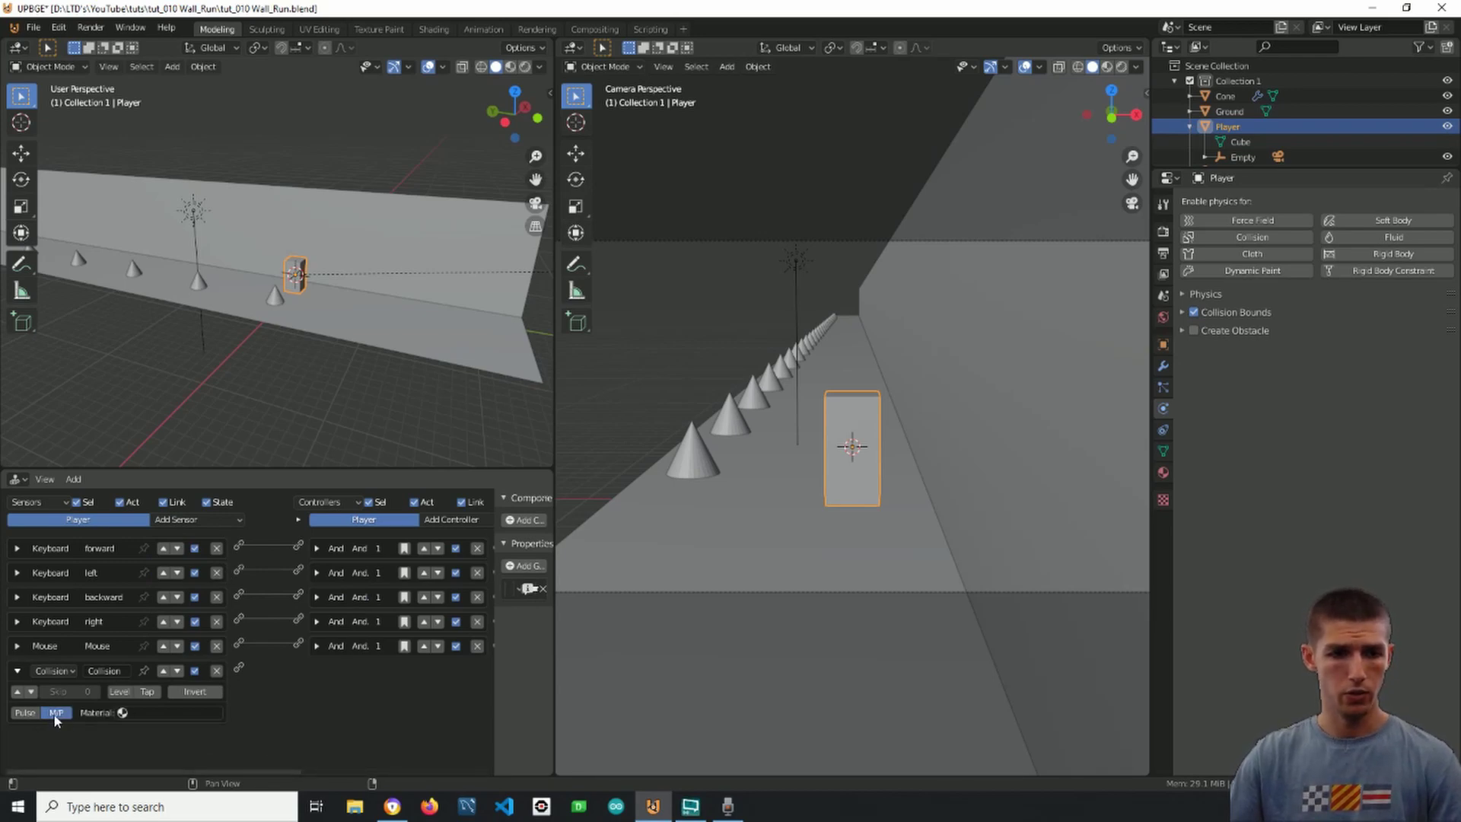
pyautogui.click(172, 711)
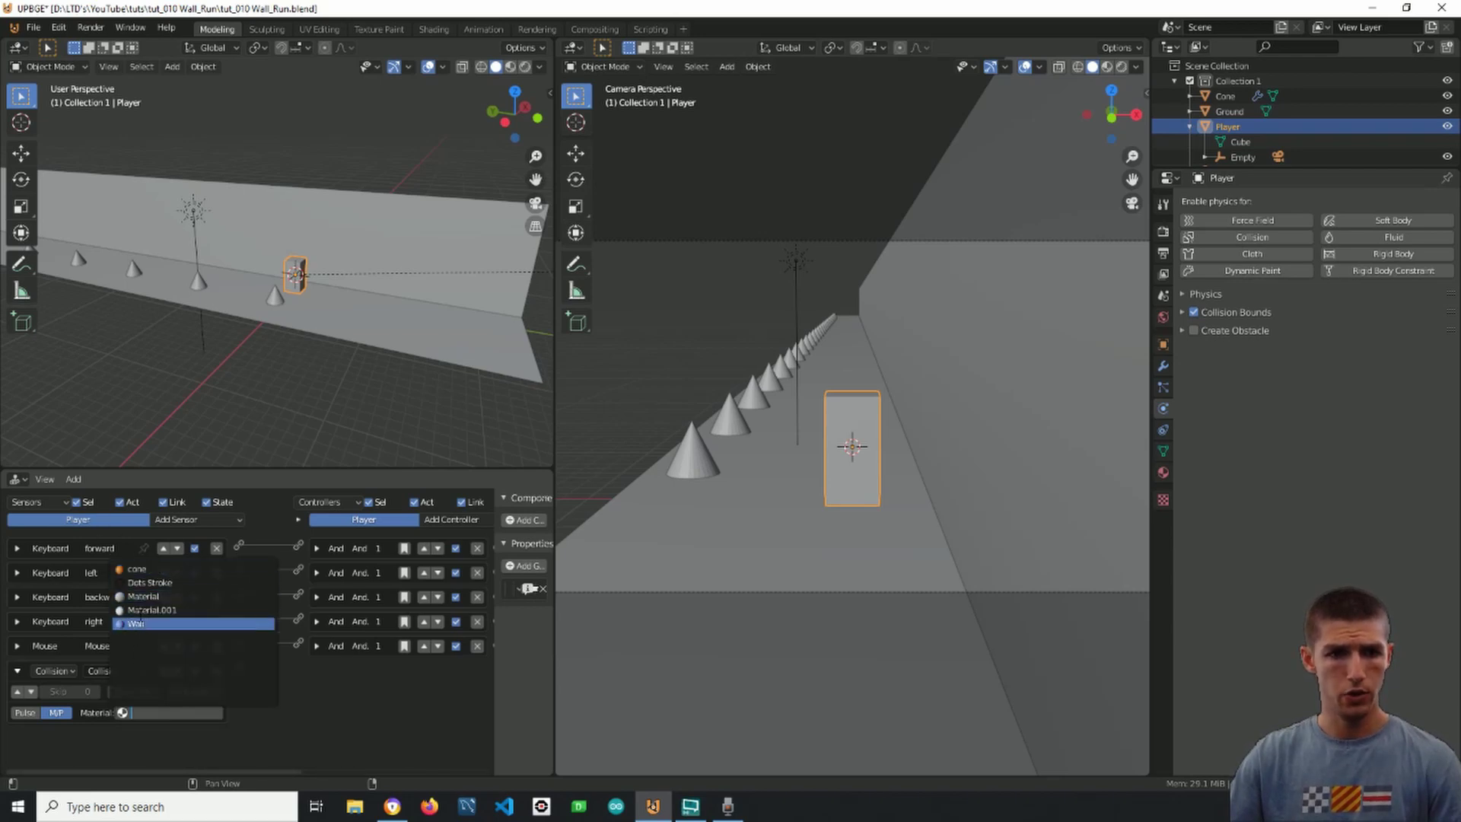
pyautogui.click(145, 624)
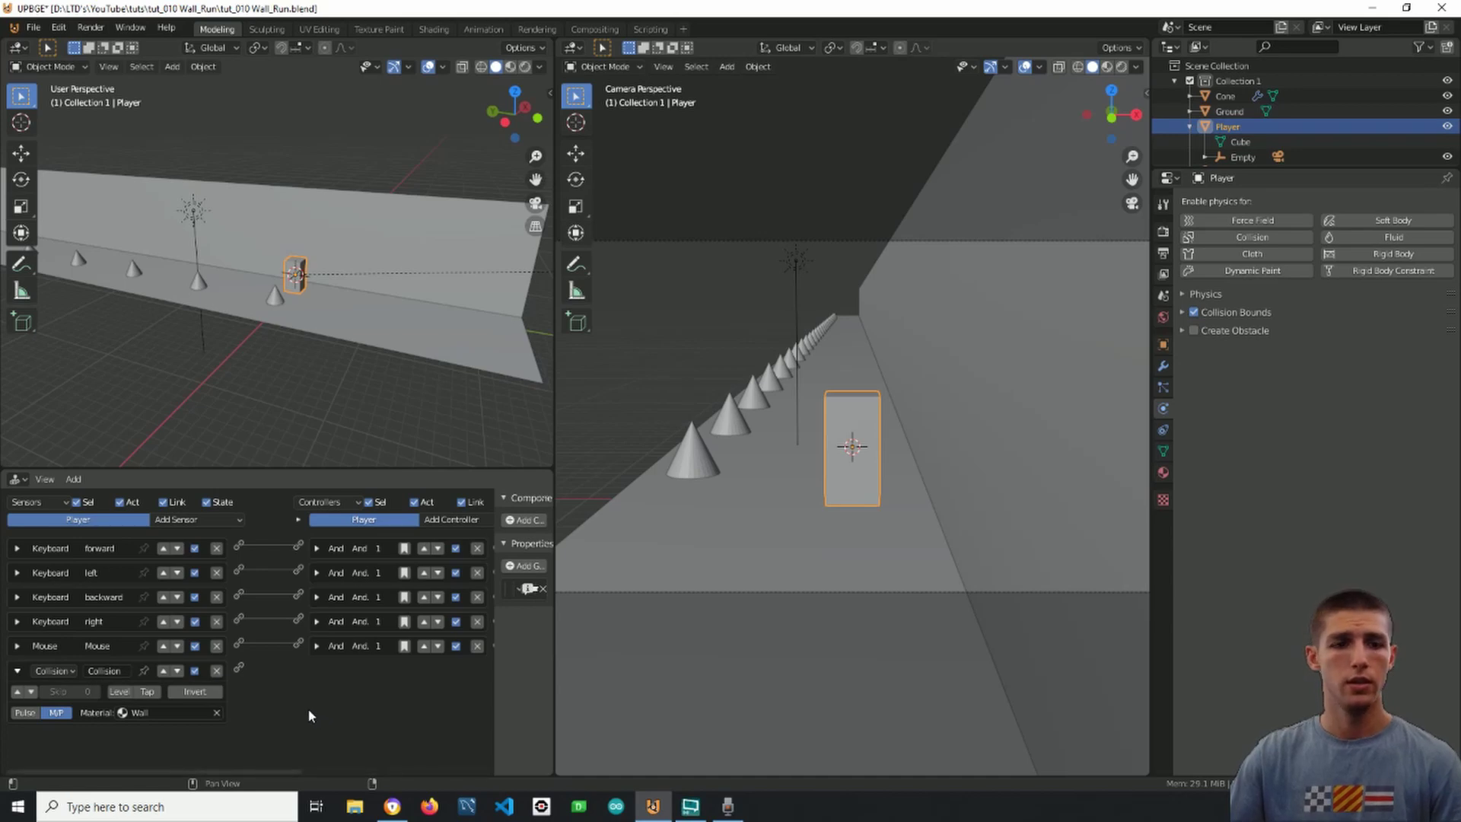
pyautogui.click(18, 673)
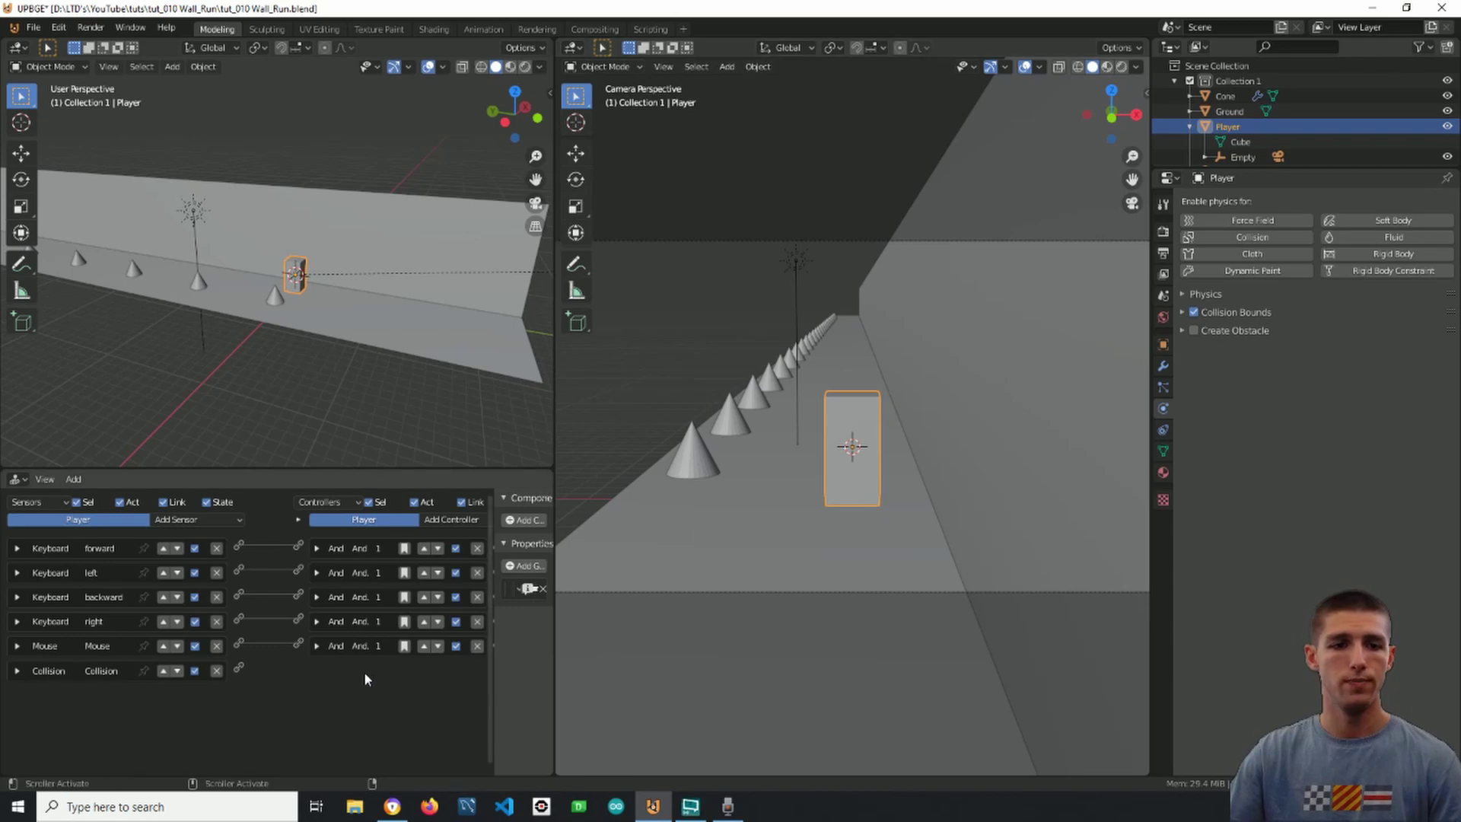
# - Add two And controllers to the Player's logic and collapse them
pyautogui.moveTo(364, 671); pyautogui.dragTo(333, 649, button='middle')
pyautogui.click(411, 521)
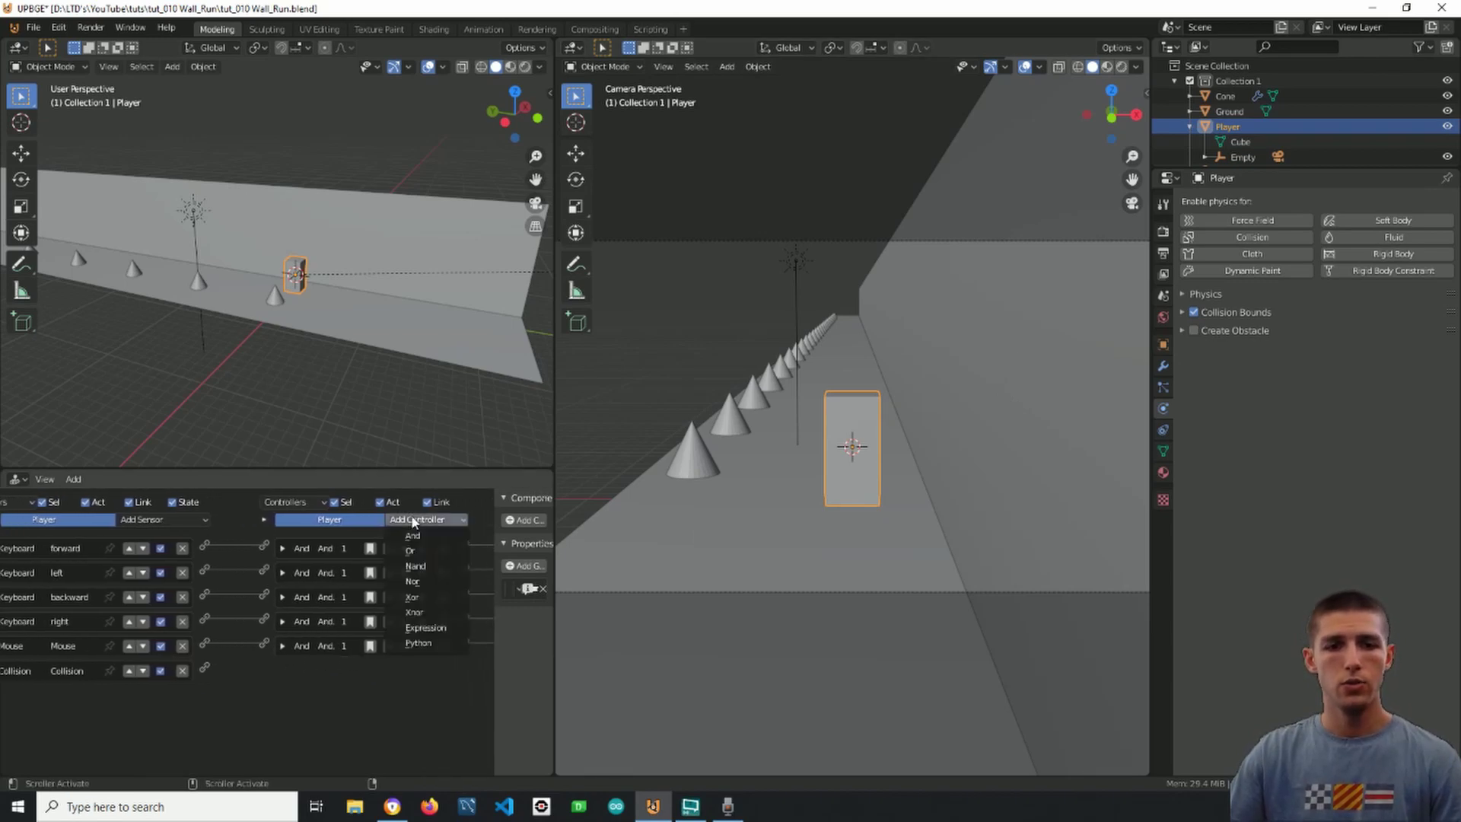
pyautogui.click(432, 536)
pyautogui.hotkey('shift', 'r')
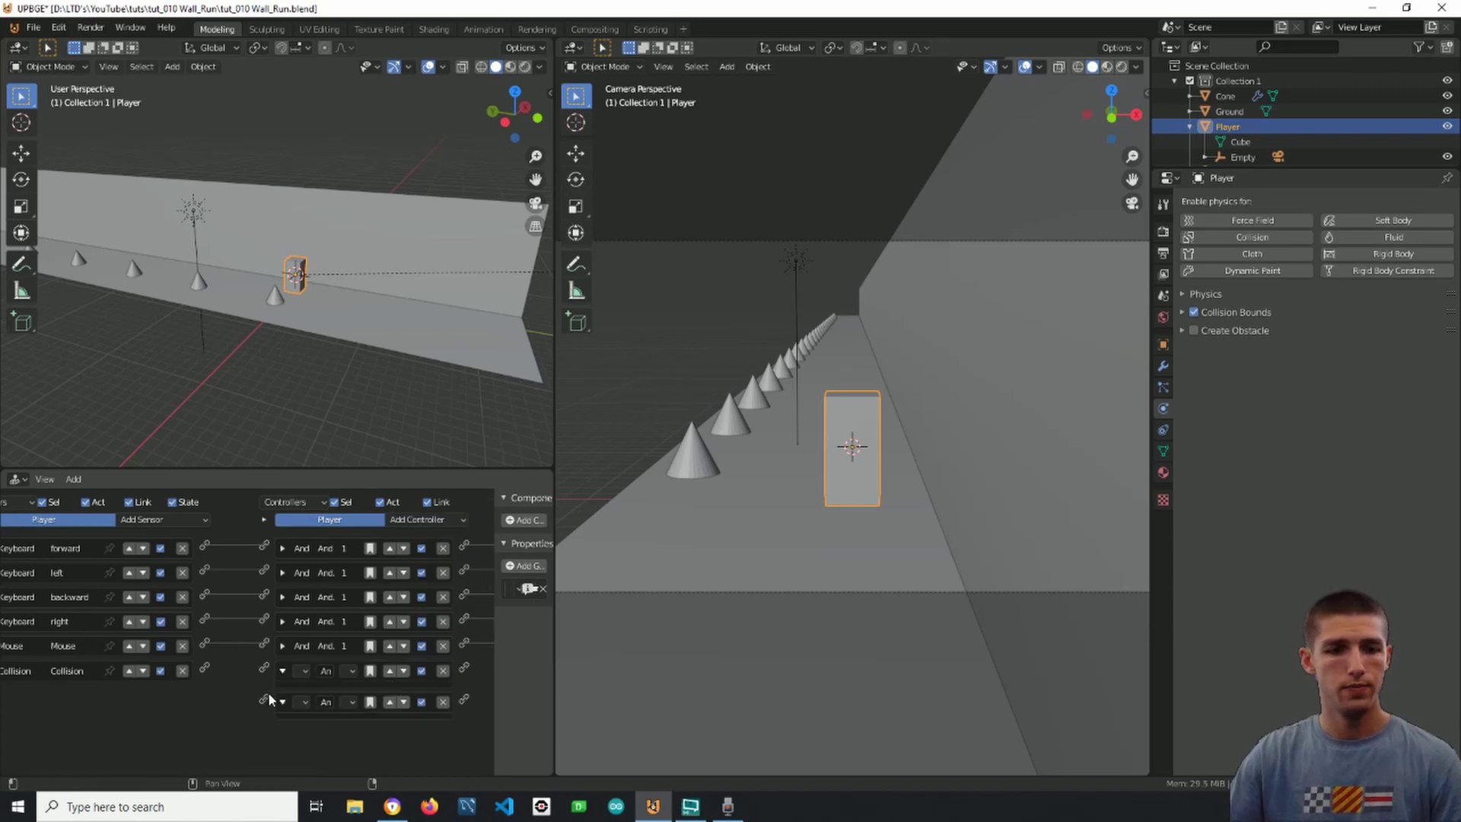
pyautogui.click(282, 672)
pyautogui.click(283, 696)
pyautogui.moveTo(221, 707); pyautogui.dragTo(267, 693, button='middle')
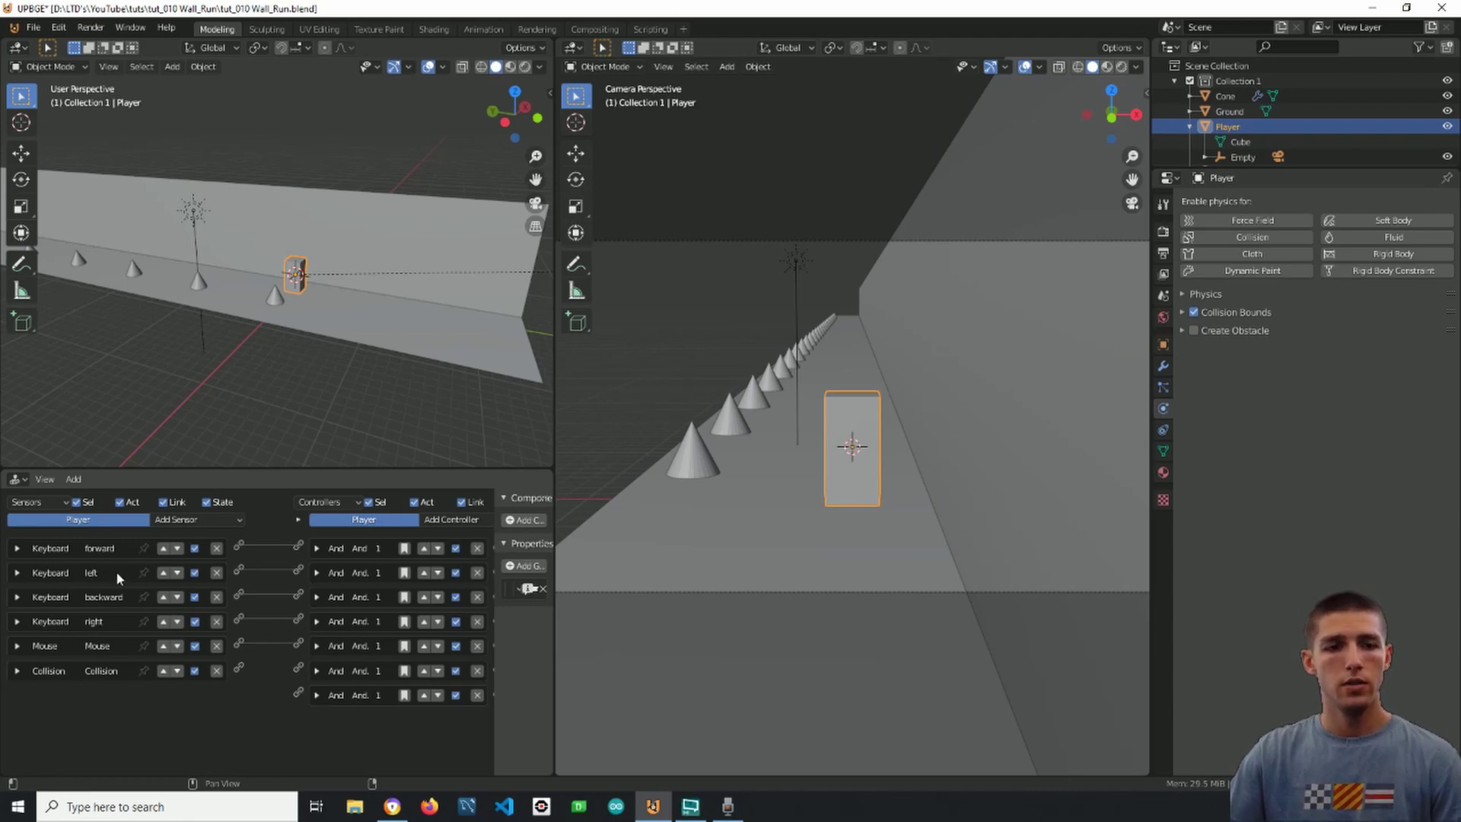
# - Link the left sensor to the first new And controller, the right sensor to the second, and the Collision sensor to both
pyautogui.moveTo(239, 570); pyautogui.dragTo(299, 669)
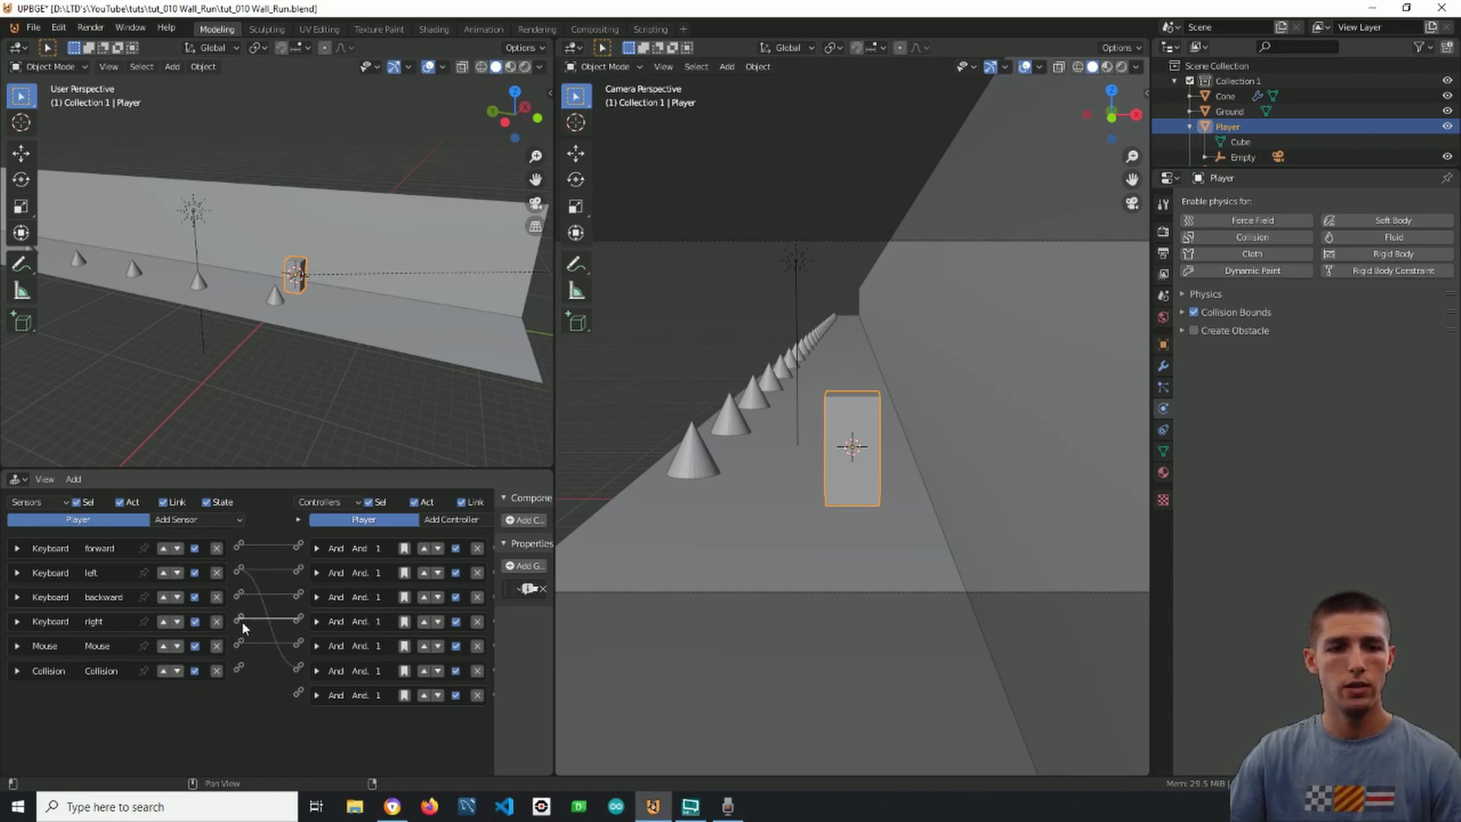
pyautogui.moveTo(240, 618); pyautogui.dragTo(298, 696)
pyautogui.moveTo(238, 668); pyautogui.dragTo(295, 709)
pyautogui.moveTo(239, 667); pyautogui.dragTo(299, 695)
pyautogui.moveTo(297, 696)
pyautogui.mouseDown(button='middle')
pyautogui.moveTo(226, 692)
pyautogui.moveTo(274, 689)
pyautogui.mouseUp(button='middle')
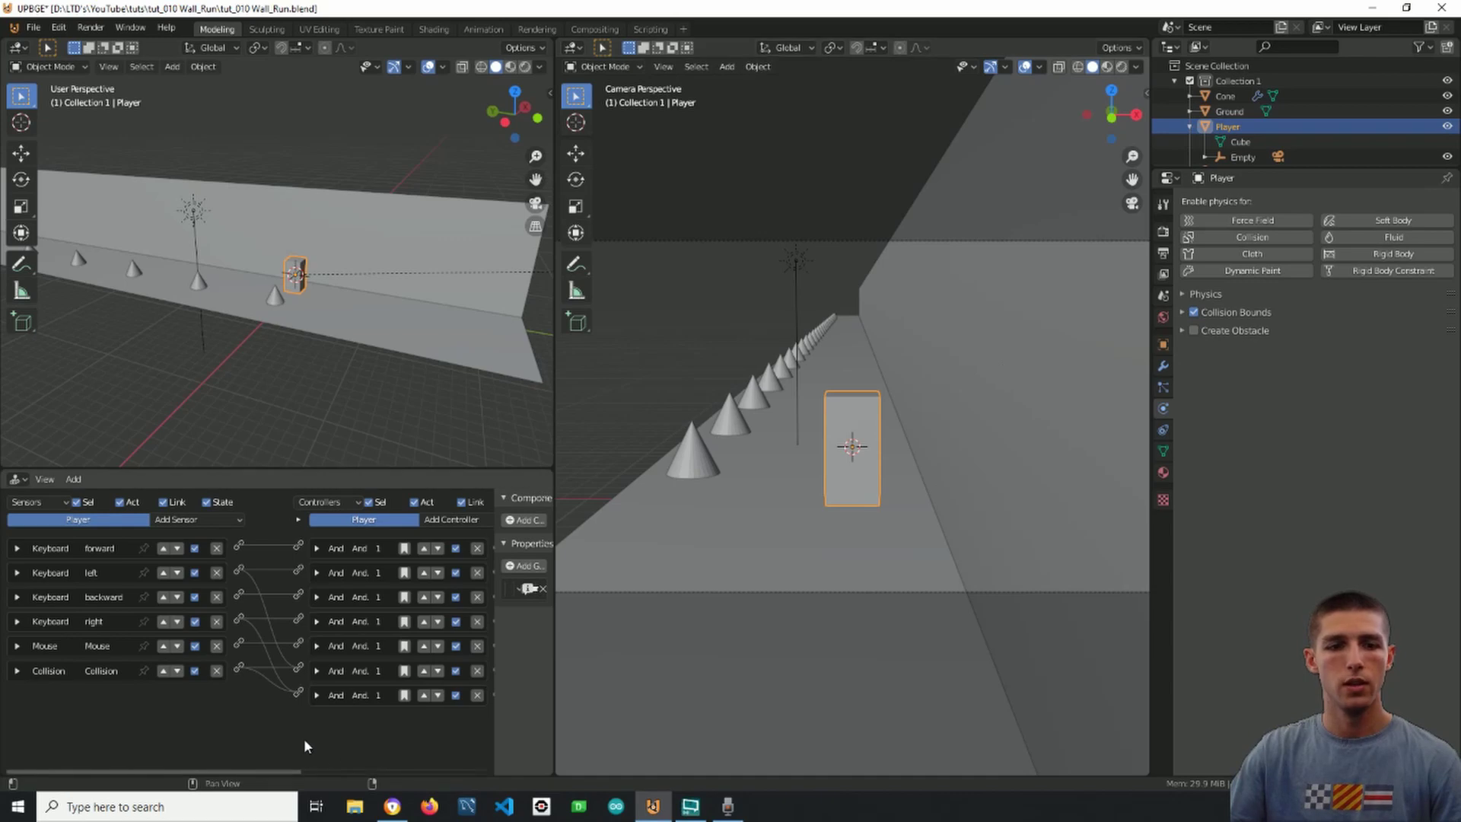
# - Add a Motion actuator to the Player's logic
pyautogui.moveTo(198, 718); pyautogui.dragTo(2, 711, button='middle')
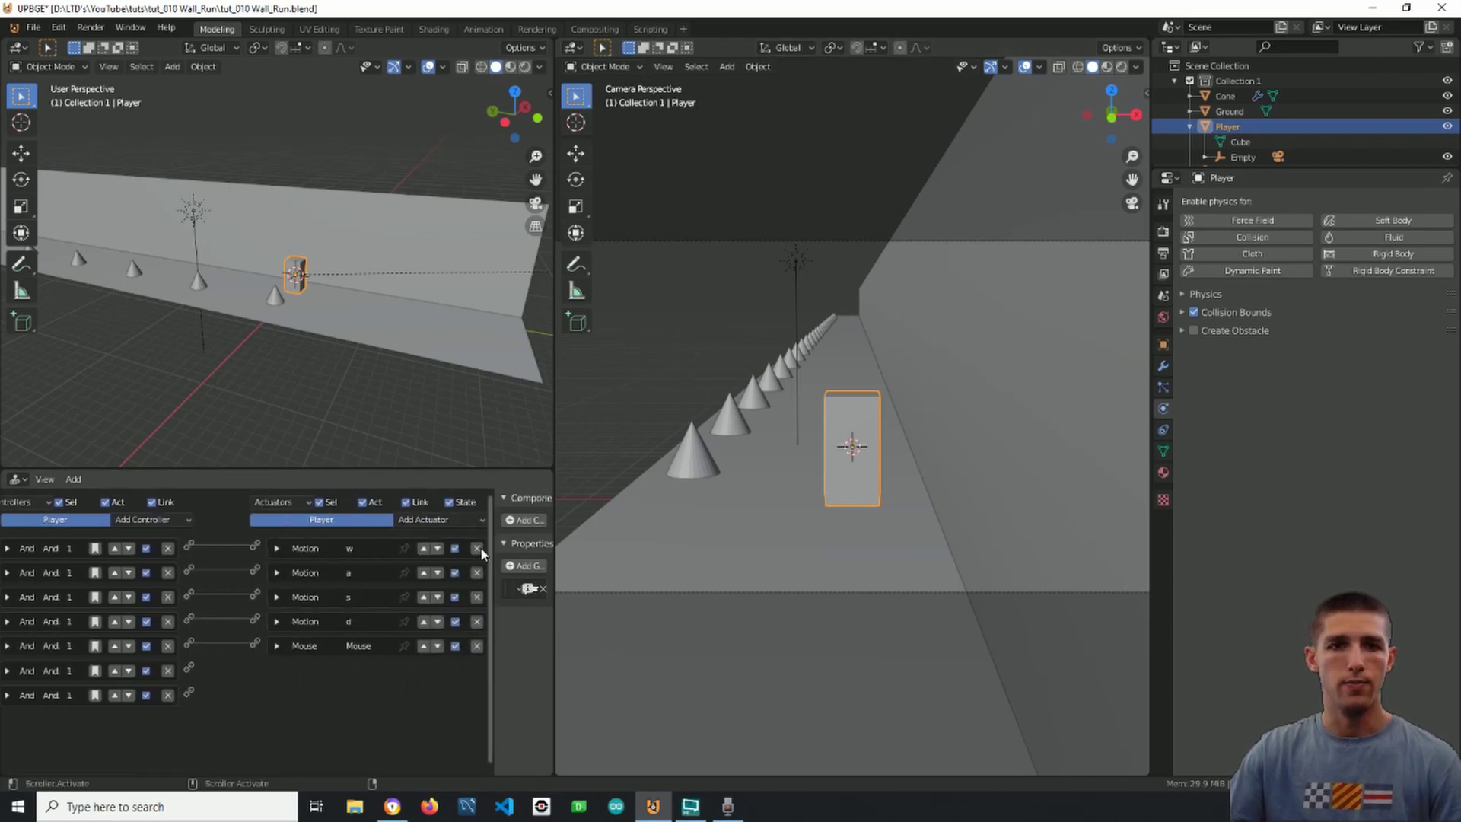
pyautogui.click(443, 520)
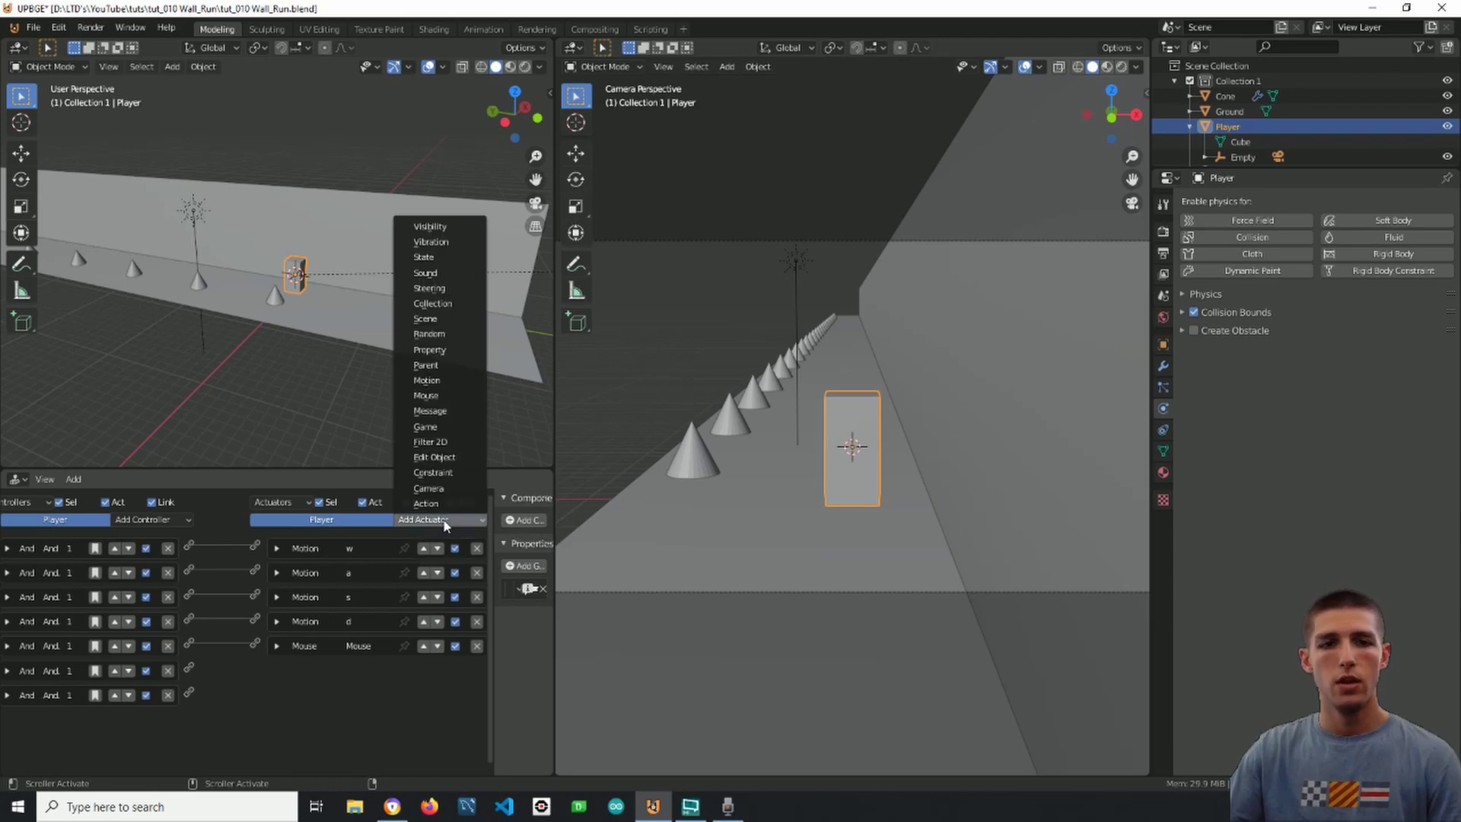
pyautogui.click(427, 380)
pyautogui.scroll(-3, 211, 736)
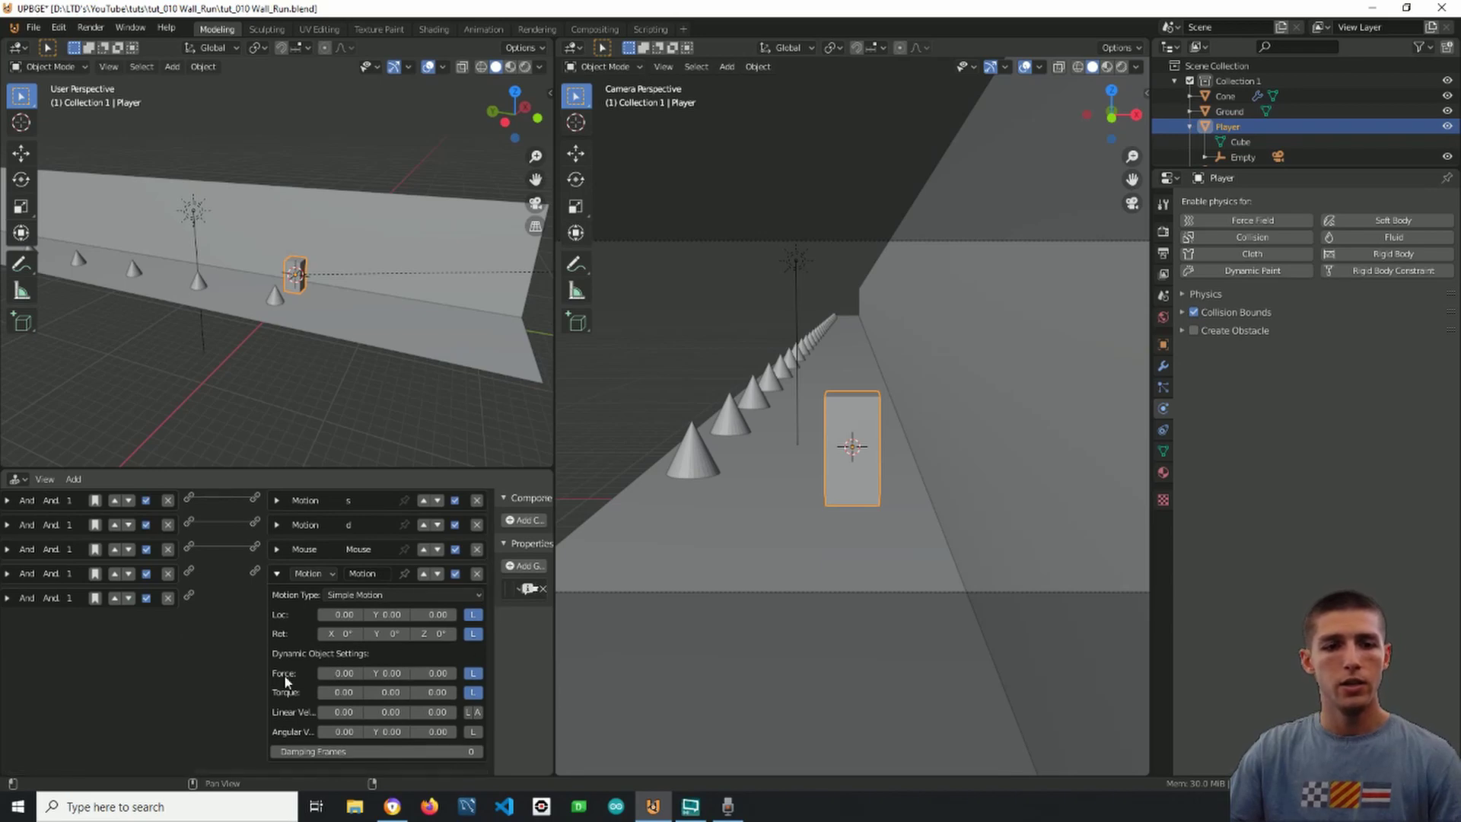
# - Set the new Motion actuator's Z force to 20 and collapse the actuator
pyautogui.click(433, 673)
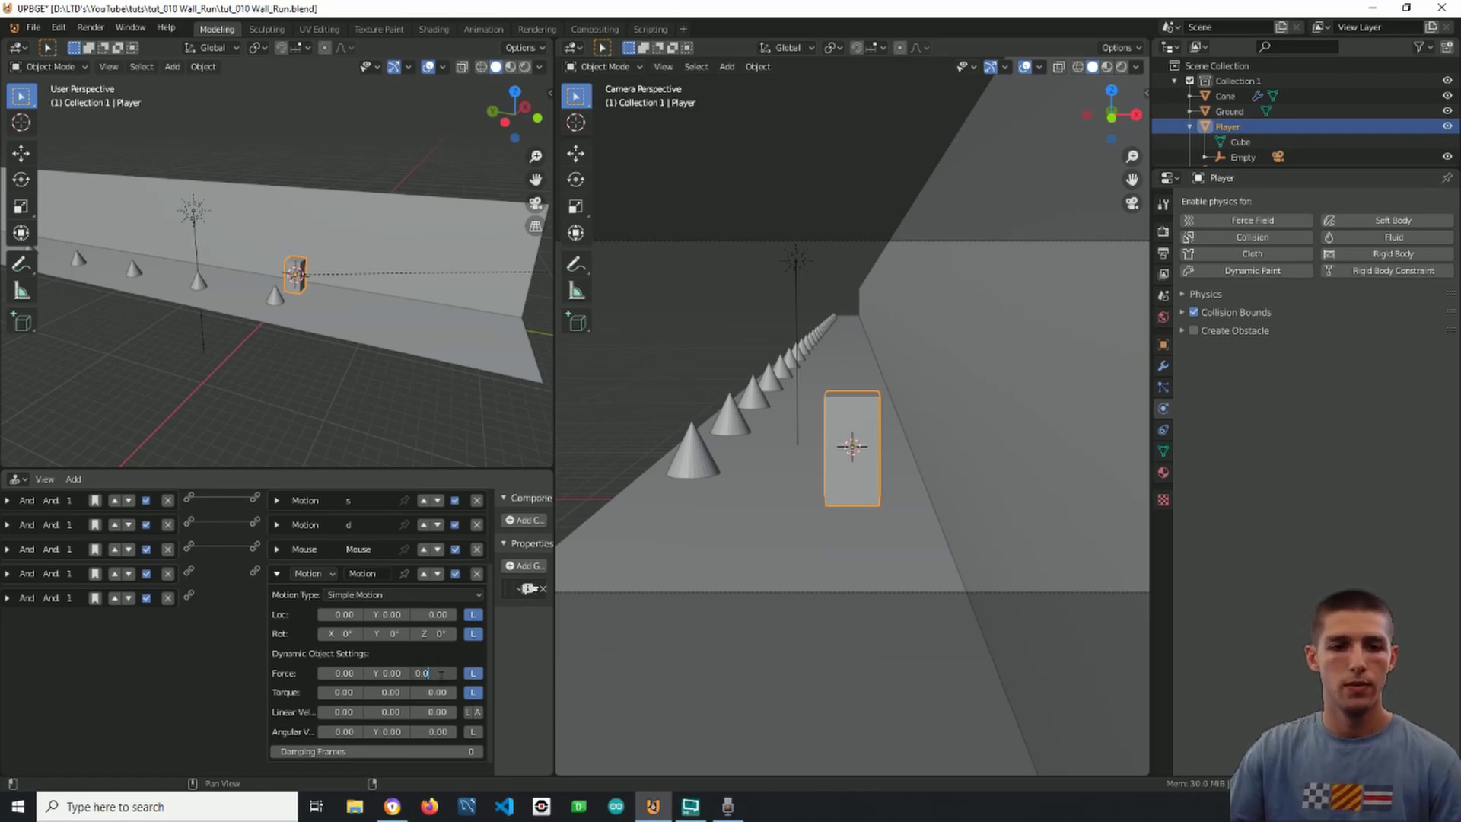
pyautogui.press('BackSpace')
pyautogui.press('BackSpace')
pyautogui.press('BackSpace')
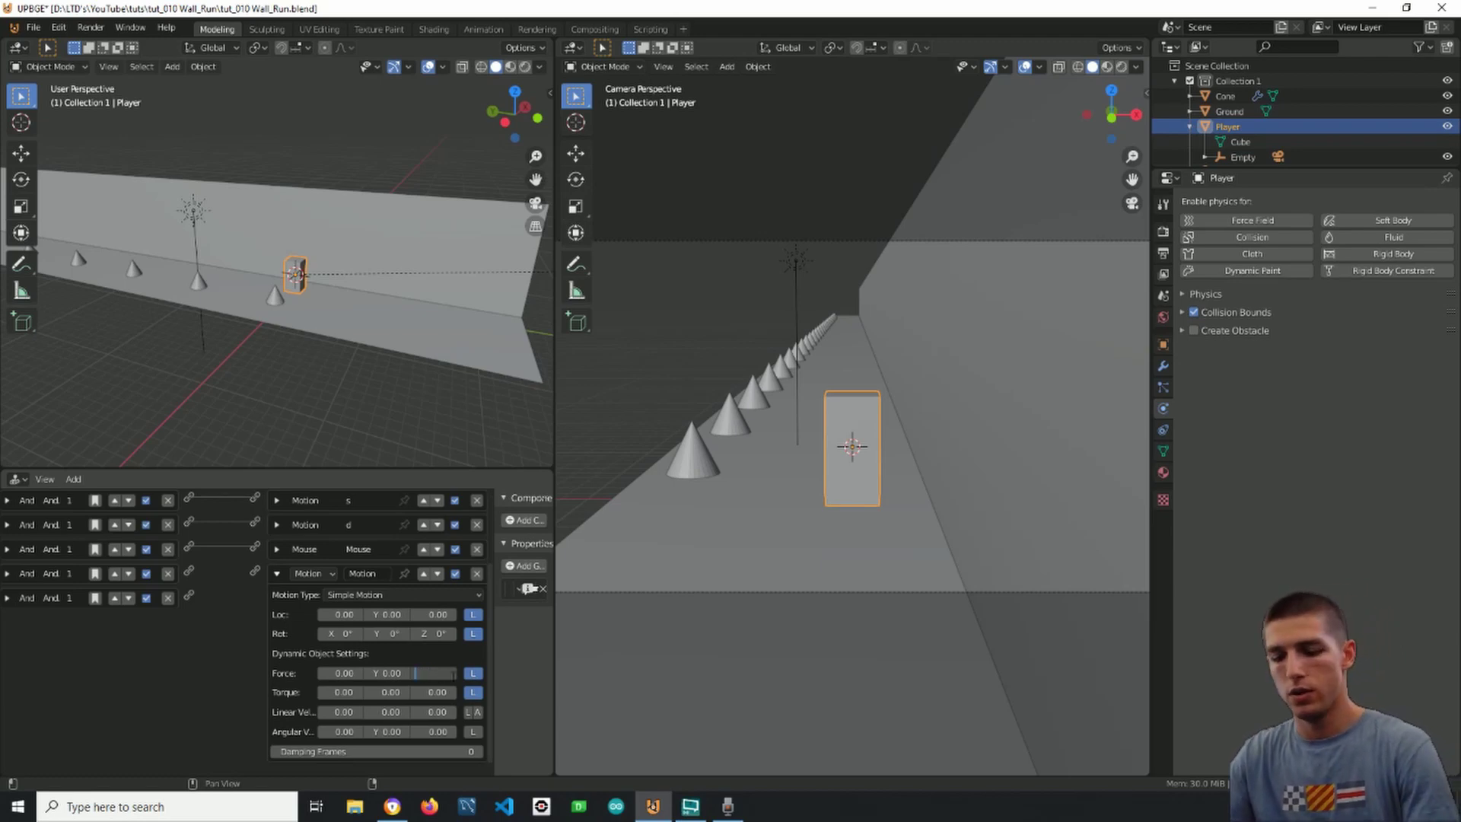
pyautogui.write('20')
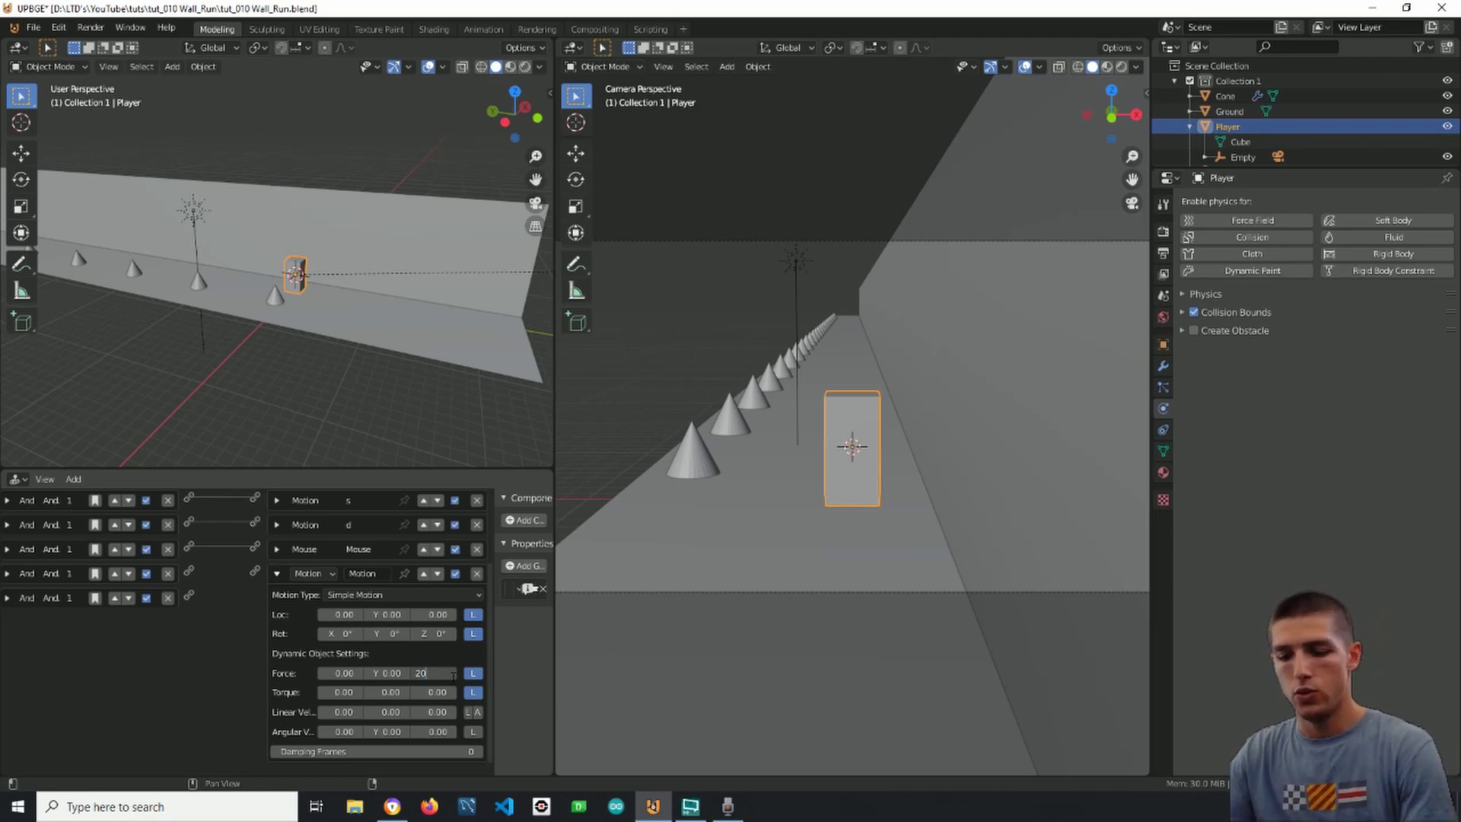
pyautogui.press('Return')
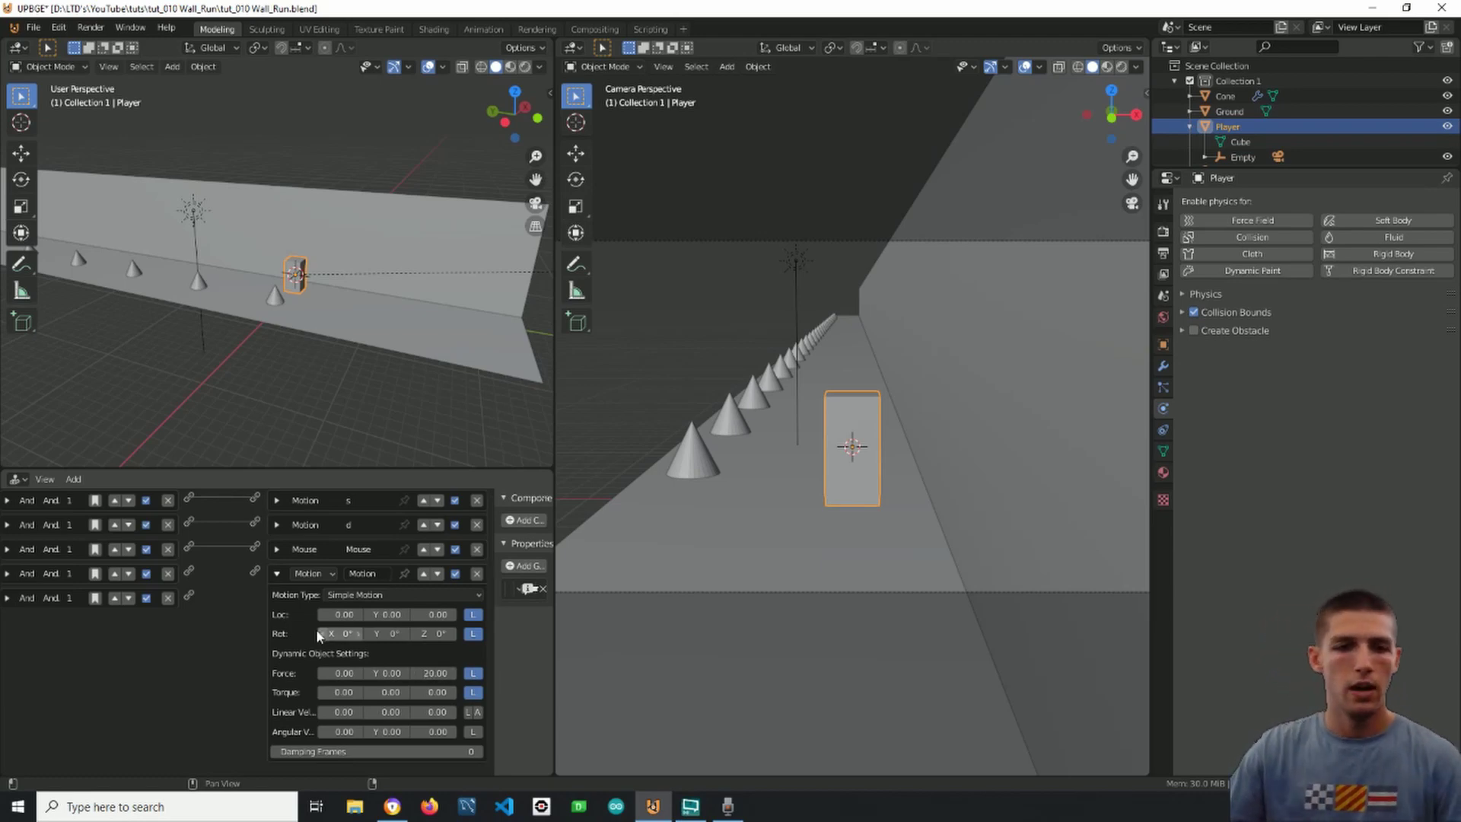
pyautogui.click(277, 576)
# - Link both new And controllers to the new Motion actuator
pyautogui.moveTo(246, 684); pyautogui.dragTo(410, 683, button='middle')
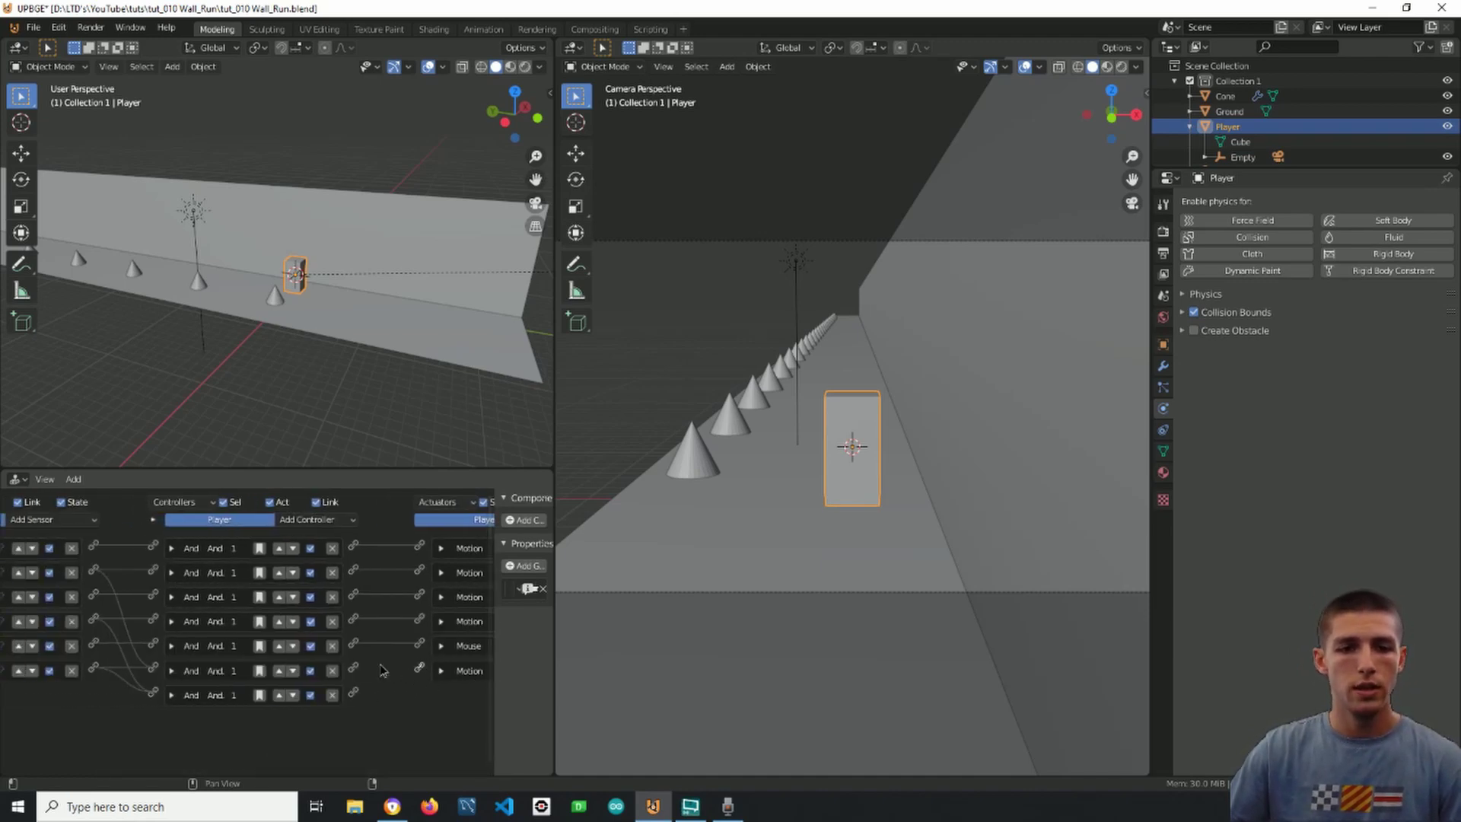
pyautogui.moveTo(419, 667); pyautogui.dragTo(353, 693)
pyautogui.moveTo(484, 695); pyautogui.dragTo(498, 696, button='middle')
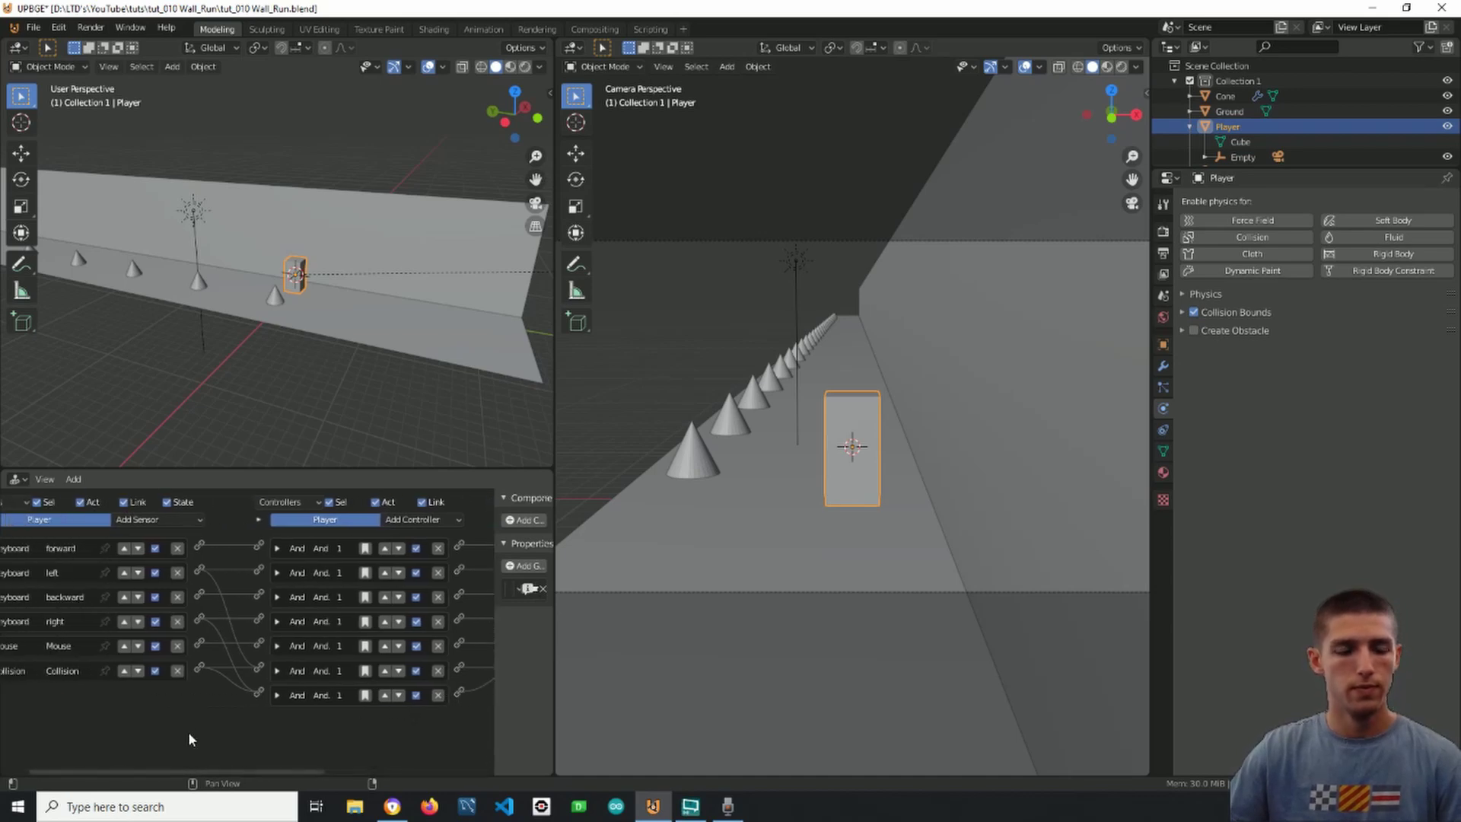
pyautogui.moveTo(155, 734); pyautogui.dragTo(110, 732, button='middle')
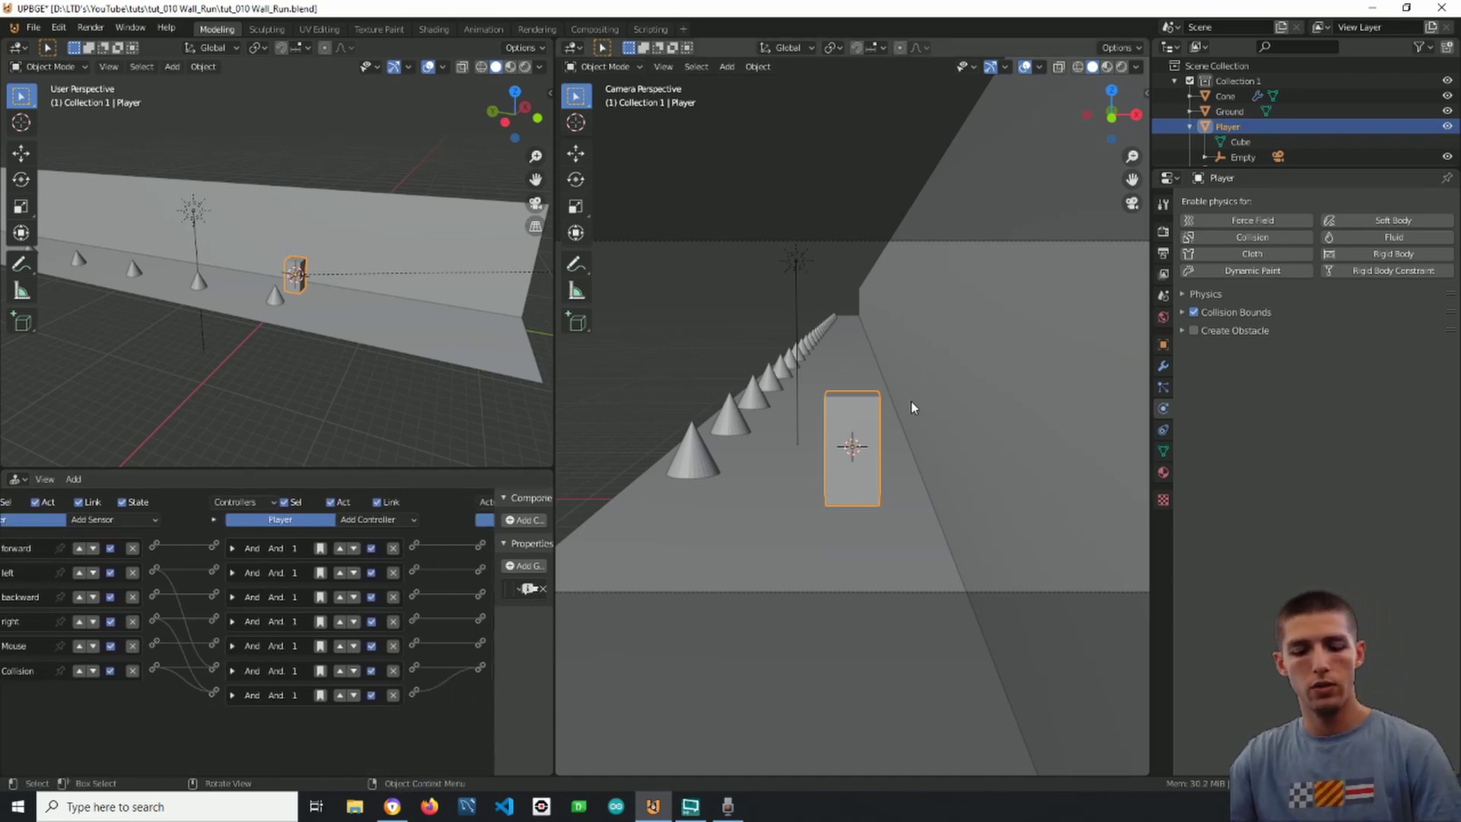
# - Run the game and test the wall run by moving the player forward and sideways against the wall
pyautogui.press('p')
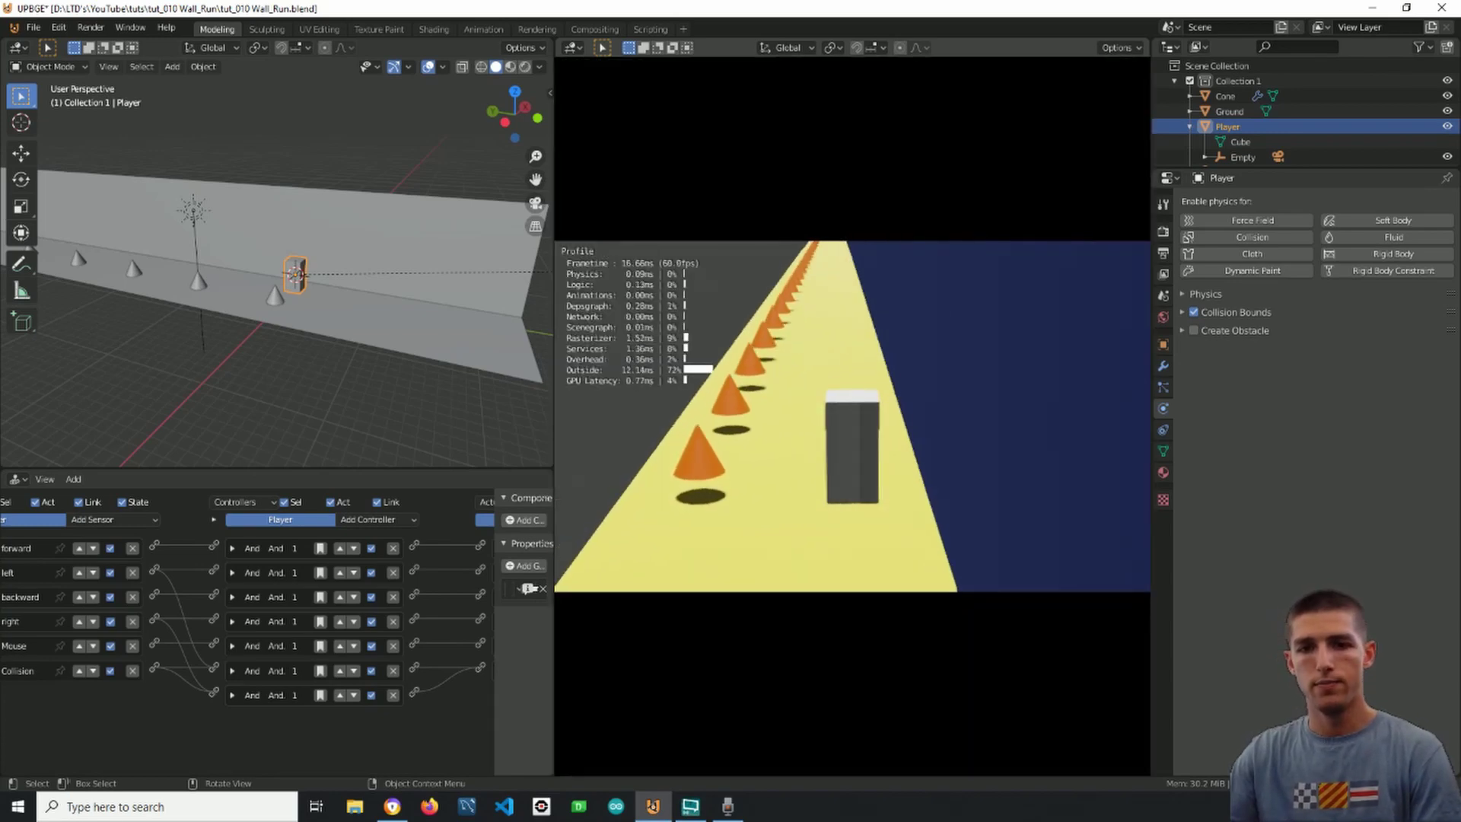
pyautogui.press('w')
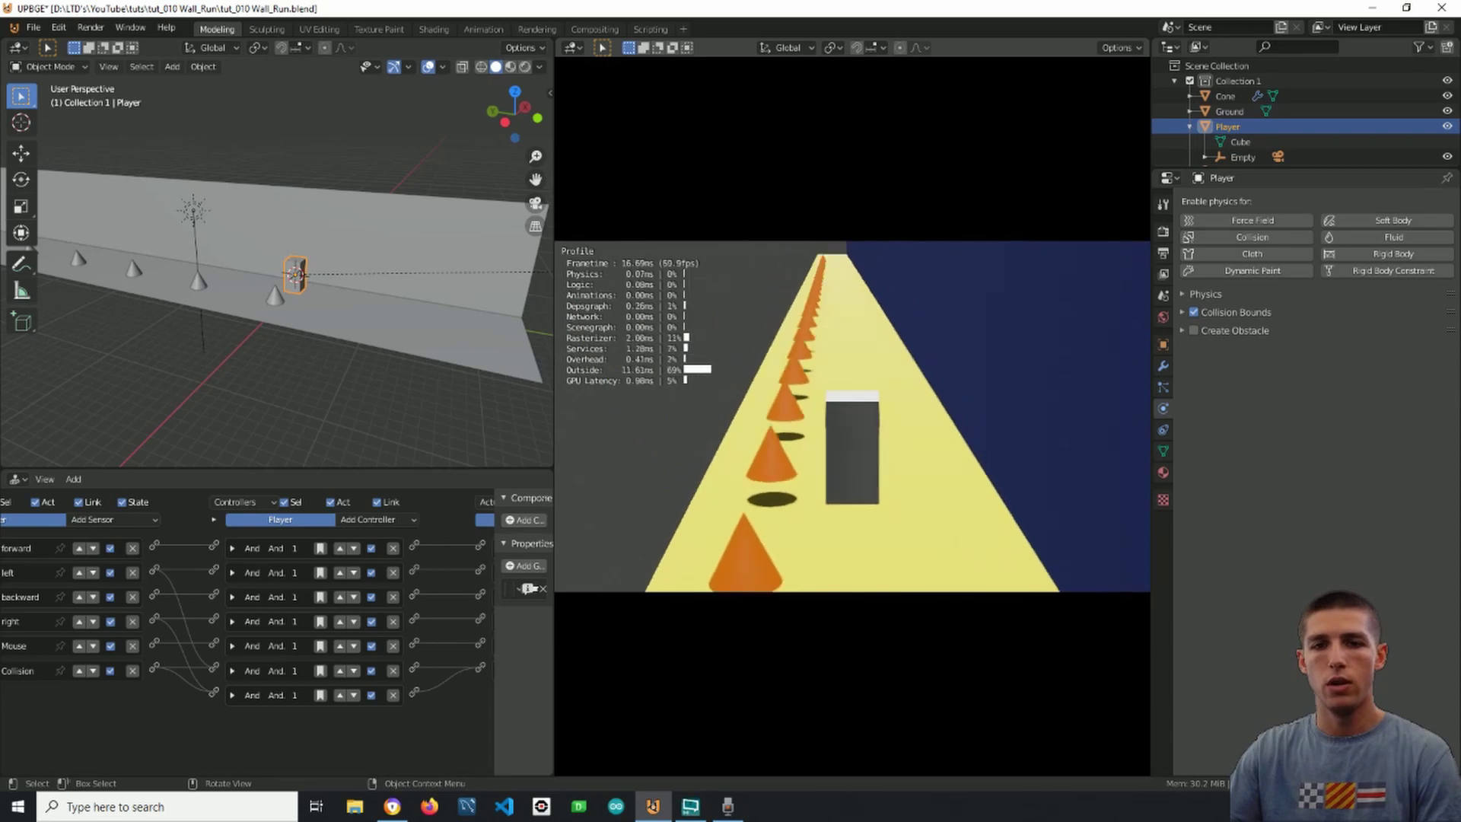
pyautogui.press('d')
pyautogui.press('d')
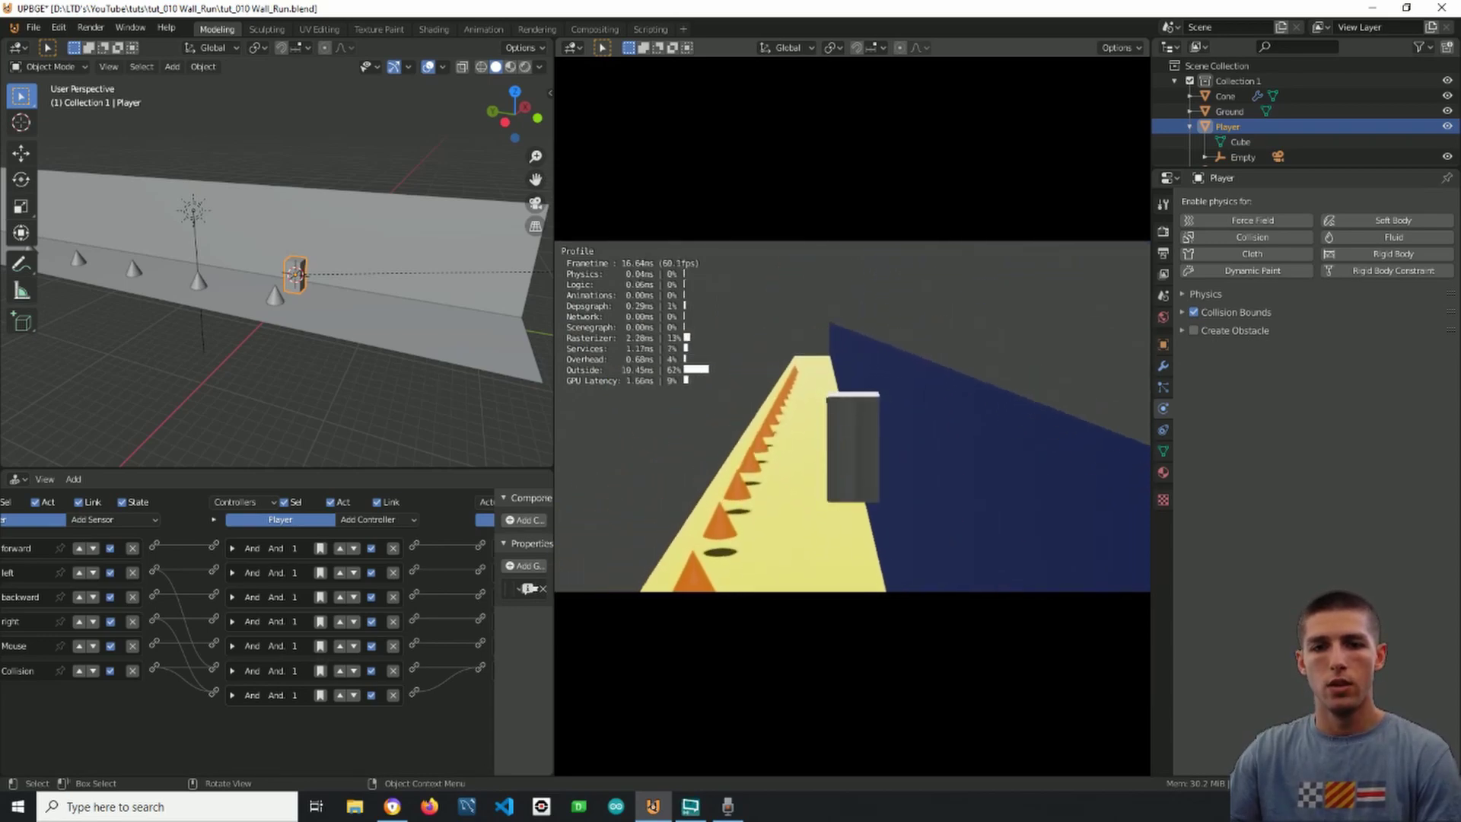
pyautogui.press('d')
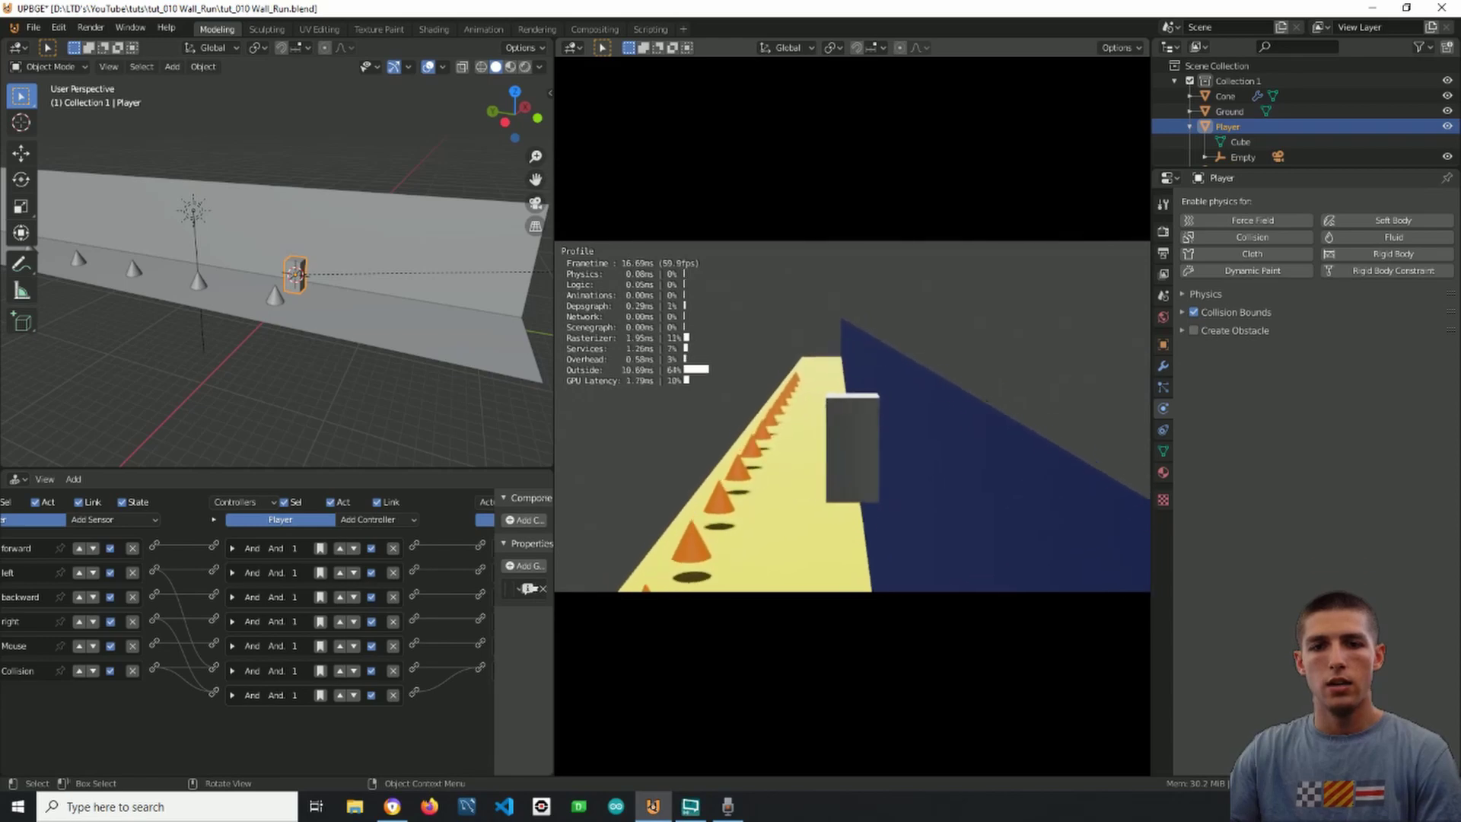
pyautogui.press('d')
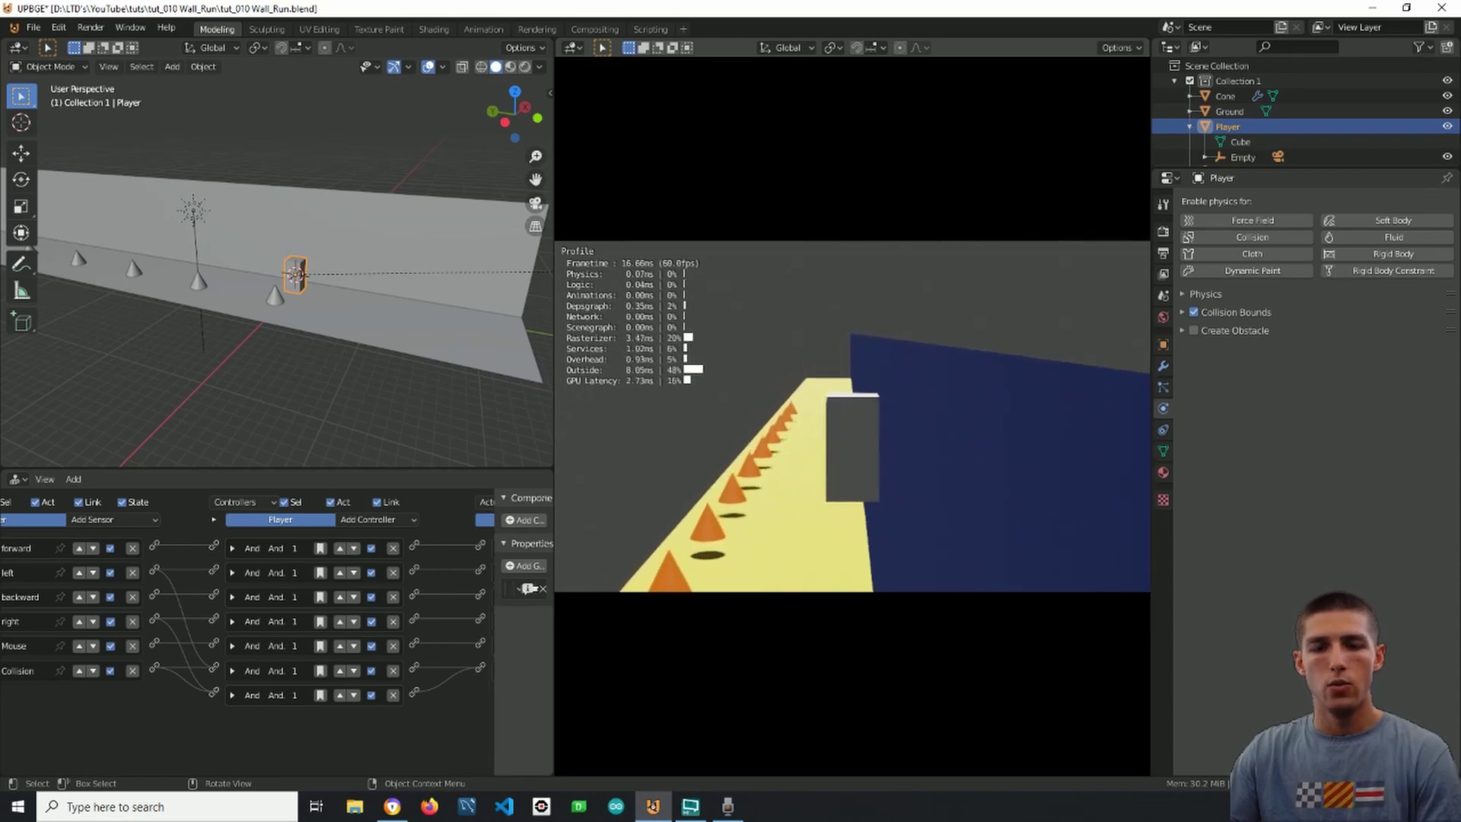
pyautogui.press('d')
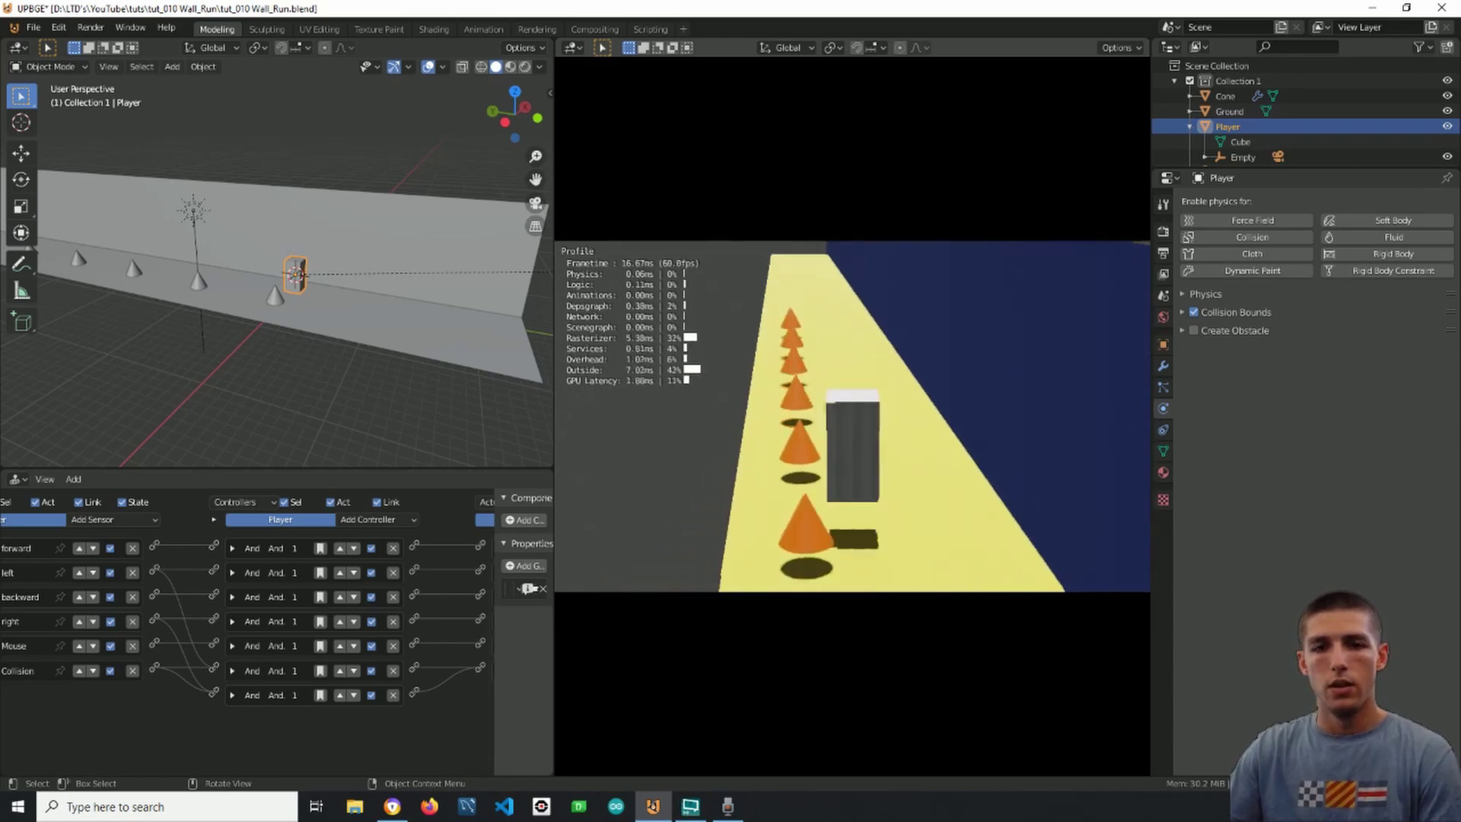